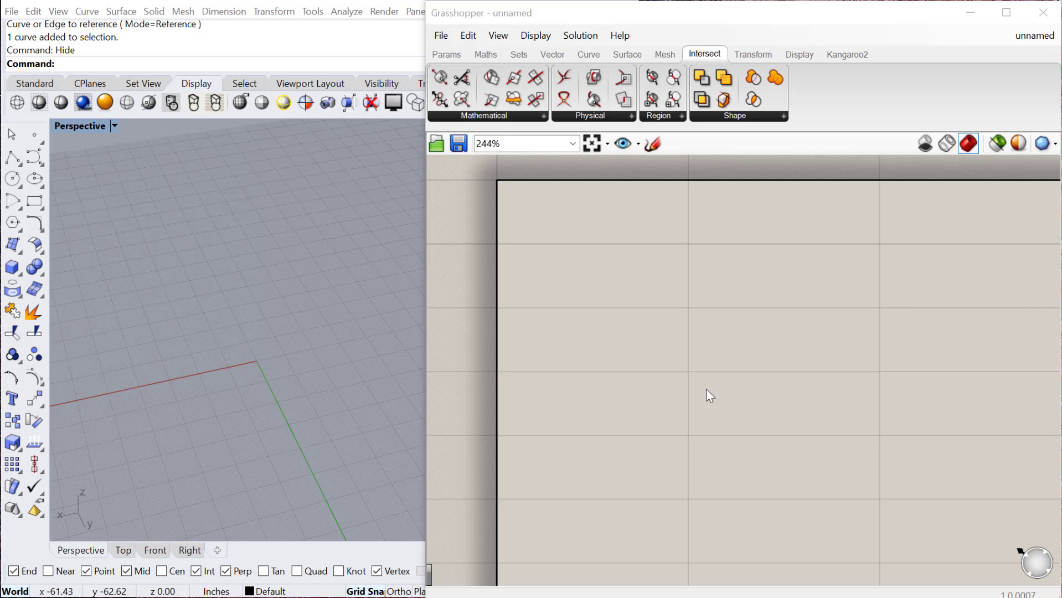
# - Place a Sphere component on the Grasshopper canvas
pyautogui.scroll(-1, 231, 306)
pyautogui.doubleClick(681, 296)
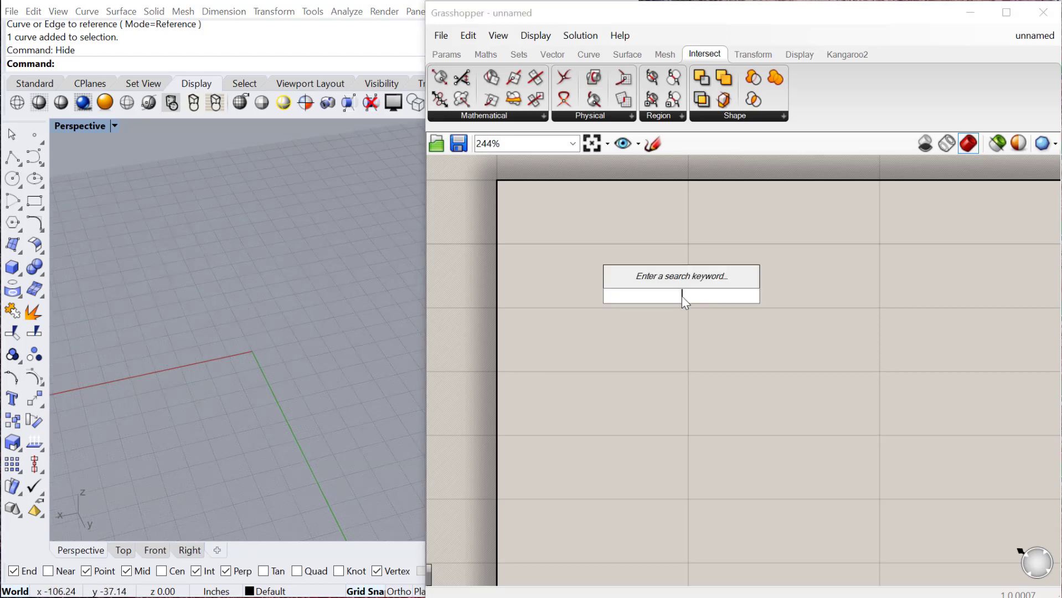
pyautogui.write('sphere')
pyautogui.click(656, 281)
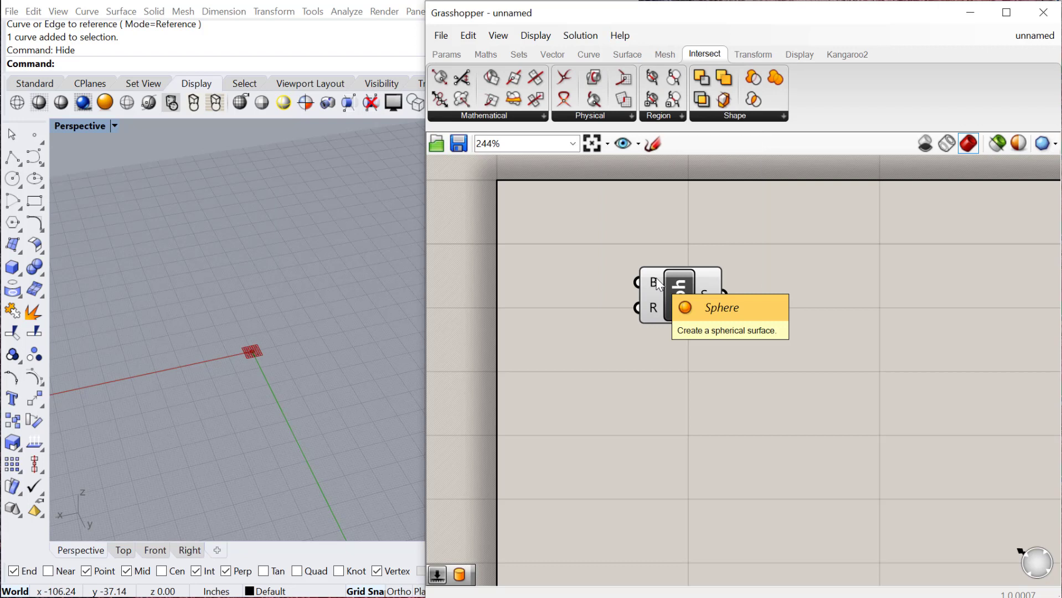
# - Add a 1–200 number slider, wire it to the sphere's radius and set it to 62.22
pyautogui.scroll(2, 657, 281)
pyautogui.doubleClick(452, 337)
pyautogui.write('1')
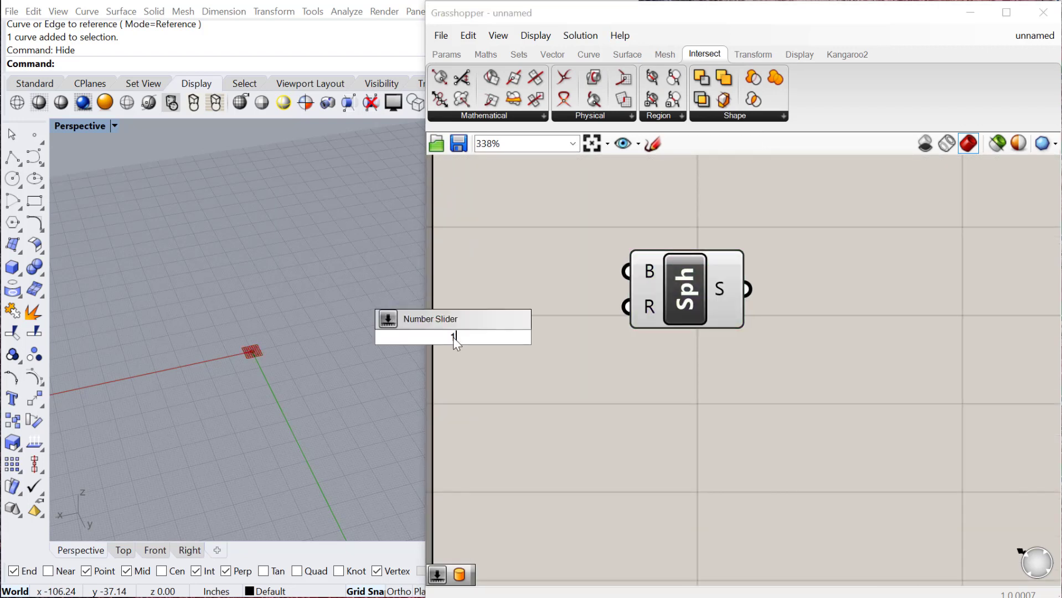
pyautogui.write('<200.00')
pyautogui.press('Return')
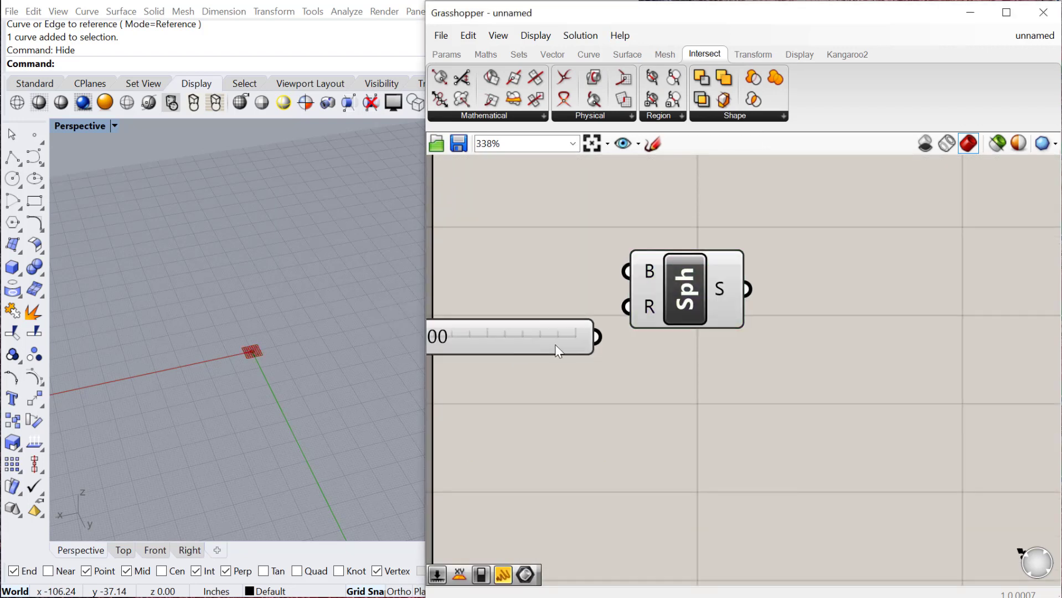
pyautogui.moveTo(602, 342); pyautogui.dragTo(626, 308)
pyautogui.moveTo(505, 338); pyautogui.dragTo(608, 337)
pyautogui.moveTo(671, 292); pyautogui.dragTo(895, 327)
pyautogui.moveTo(508, 335); pyautogui.dragTo(556, 339)
# - Lower the radius to 55.74 and draw a five-point freeform curve through the sphere in Rhino
pyautogui.scroll(-8, 216, 346)
pyautogui.moveTo(218, 346); pyautogui.dragTo(189, 439, button='right')
pyautogui.write('Curve')
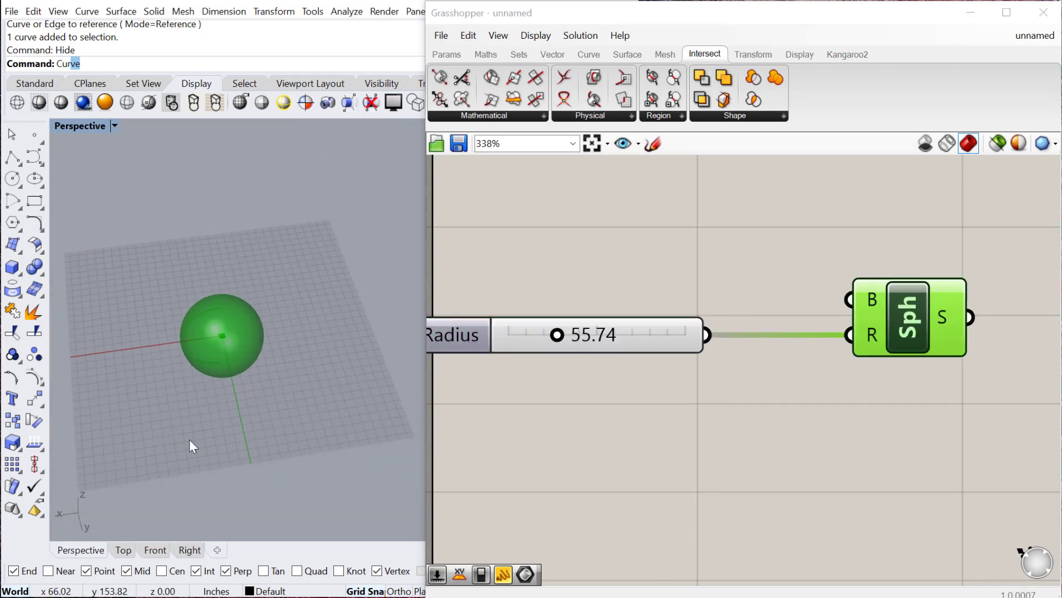
pyautogui.press('Return')
pyautogui.click(188, 441)
pyautogui.click(144, 387)
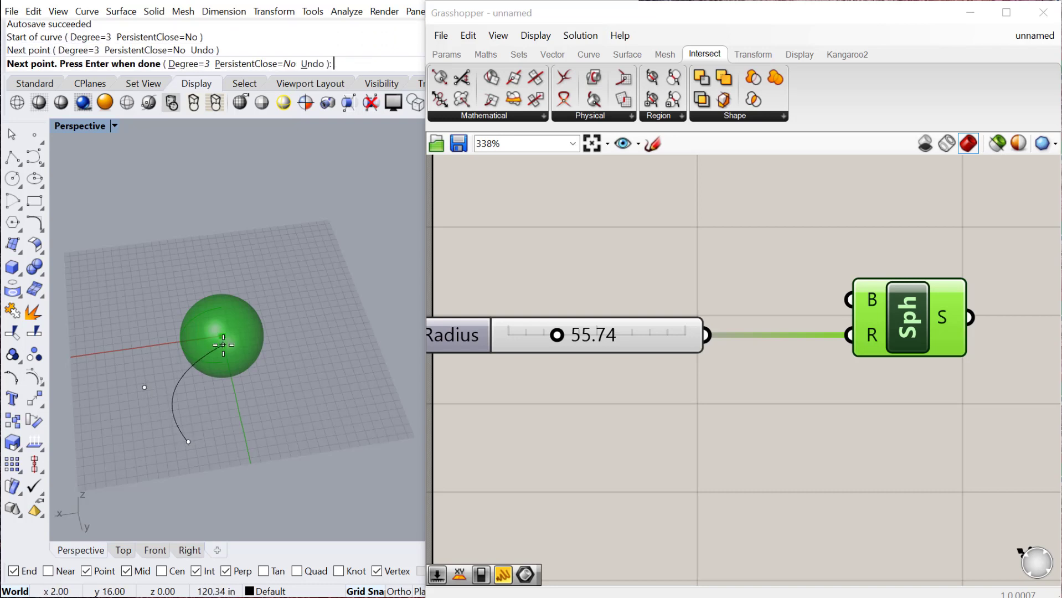
pyautogui.click(225, 345)
pyautogui.click(274, 283)
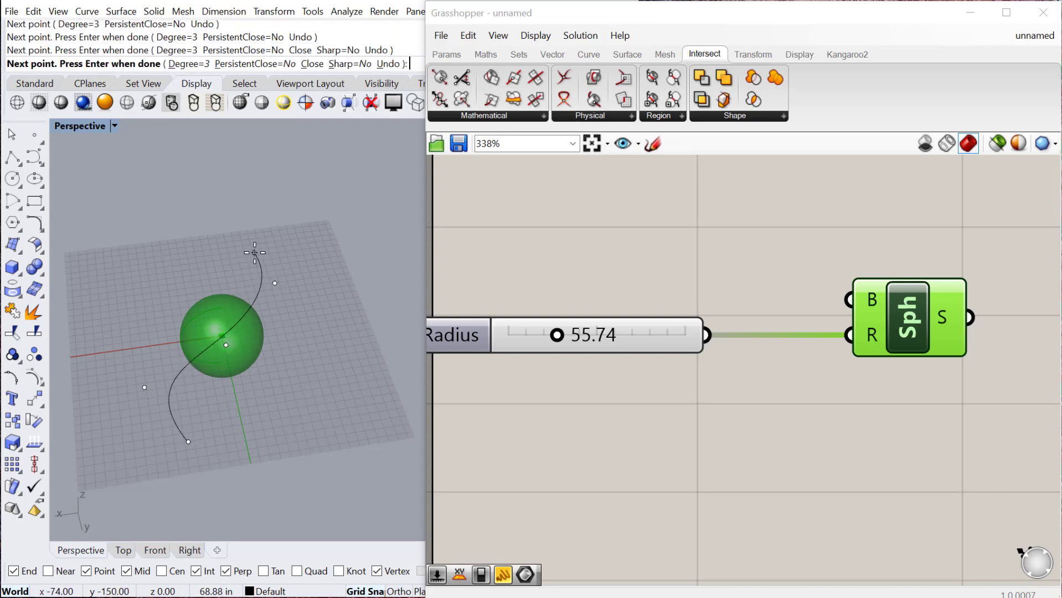
pyautogui.click(260, 247)
pyautogui.press('Return')
# - Add a Curve parameter and set it to reference the drawn Rhino curve
pyautogui.moveTo(332, 382); pyautogui.dragTo(232, 344, button='right')
pyautogui.click(311, 338)
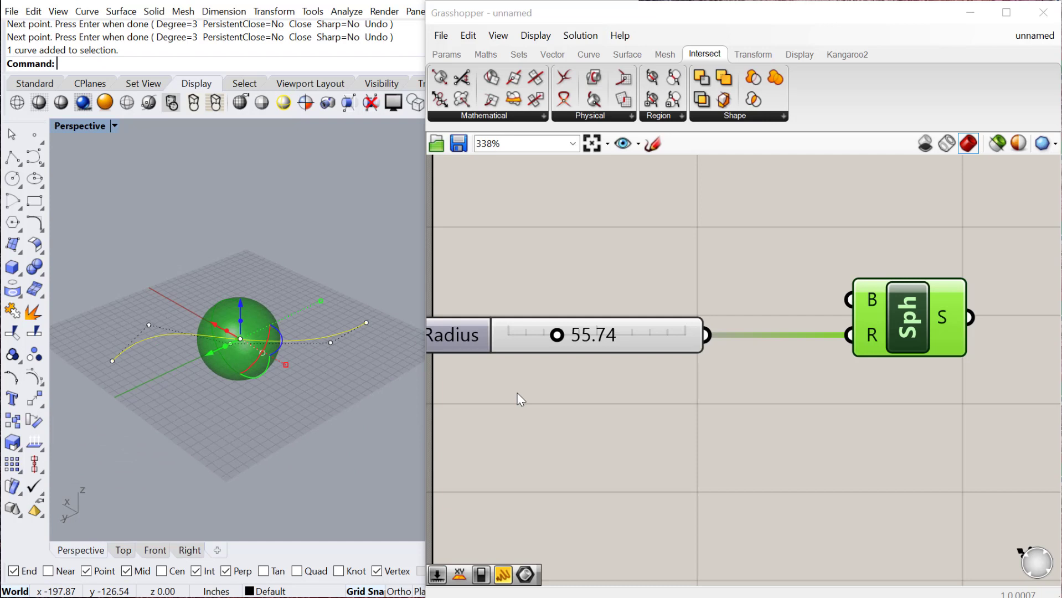
pyautogui.scroll(-3, 669, 410)
pyautogui.doubleClick(614, 454)
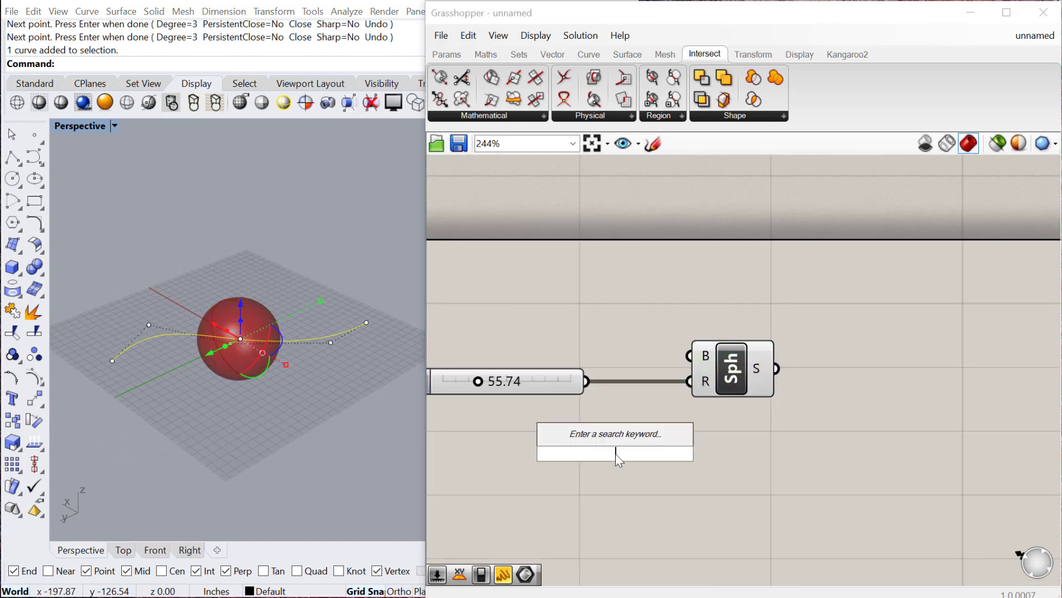
pyautogui.write('Curve')
pyautogui.click(616, 436)
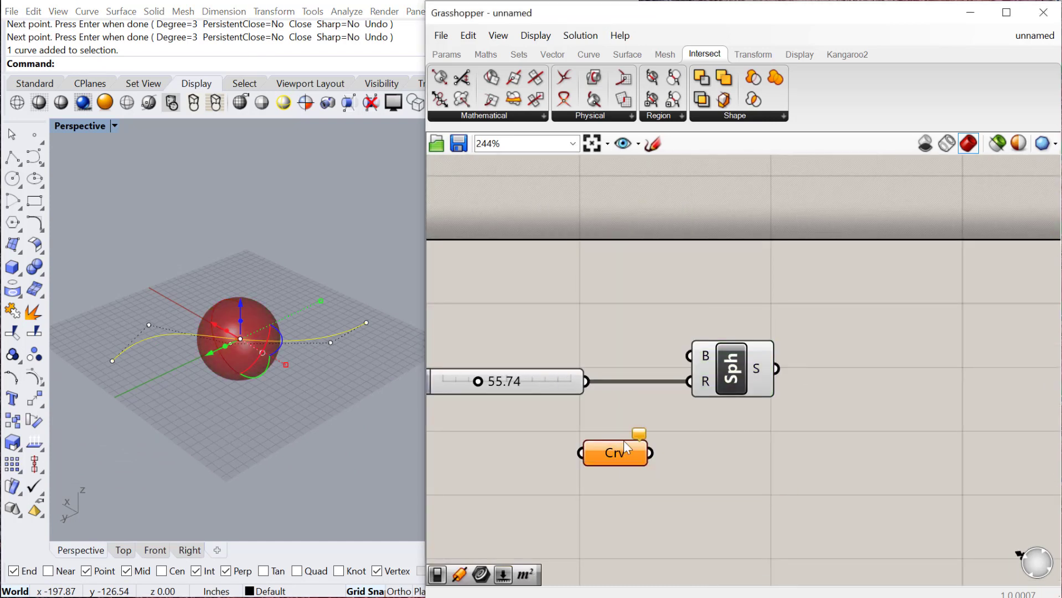
pyautogui.rightClick(634, 456)
pyautogui.click(678, 597)
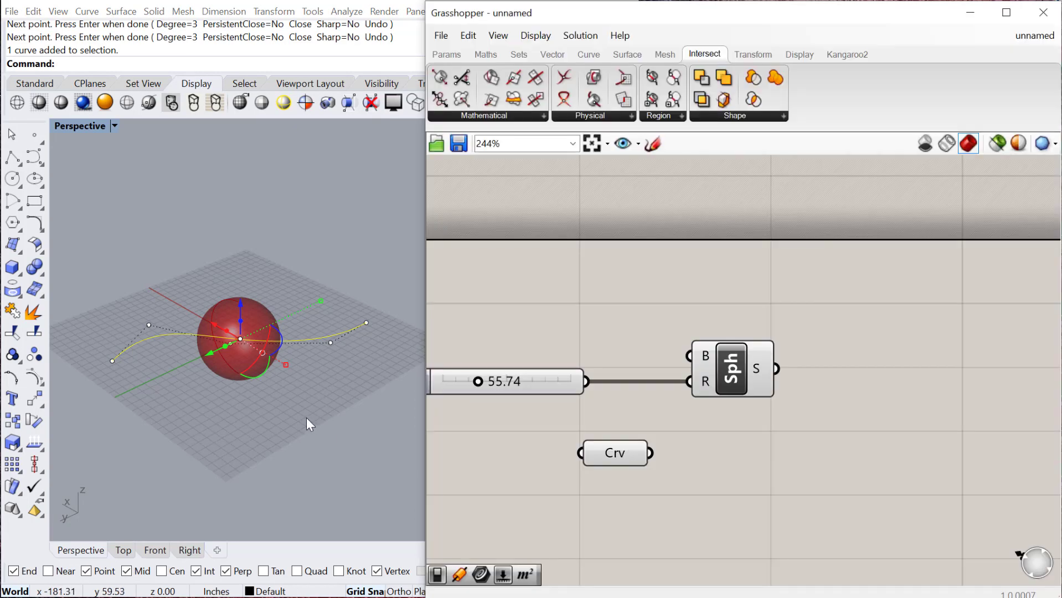
pyautogui.click(307, 417)
# - Hide the original Rhino curve and move the Curve parameter above the sphere
pyautogui.moveTo(261, 364); pyautogui.dragTo(347, 422, button='right')
pyautogui.moveTo(347, 422); pyautogui.dragTo(98, 235)
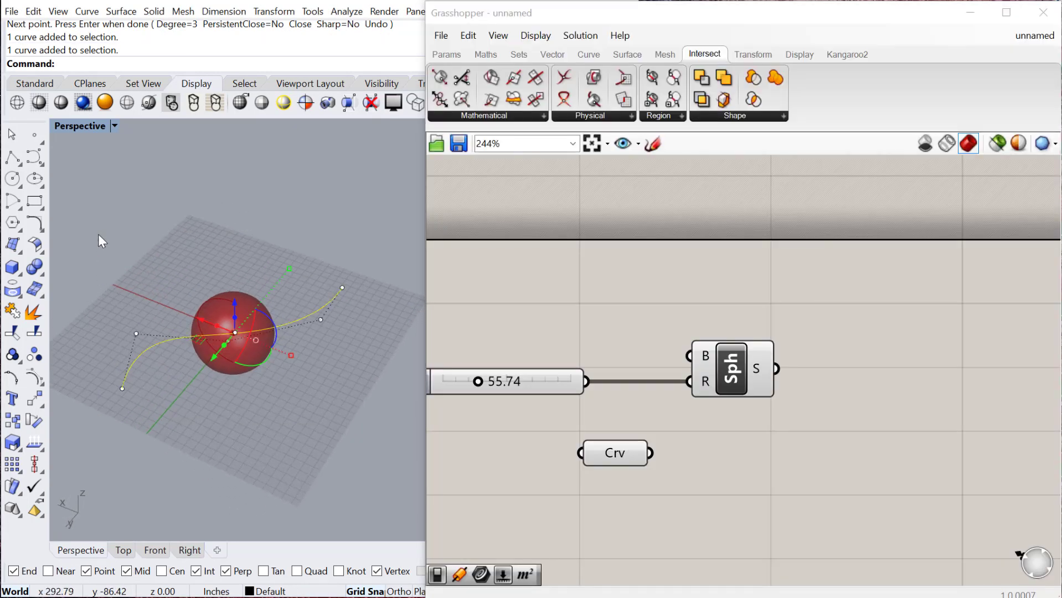
pyautogui.write('hide')
pyautogui.press('Return')
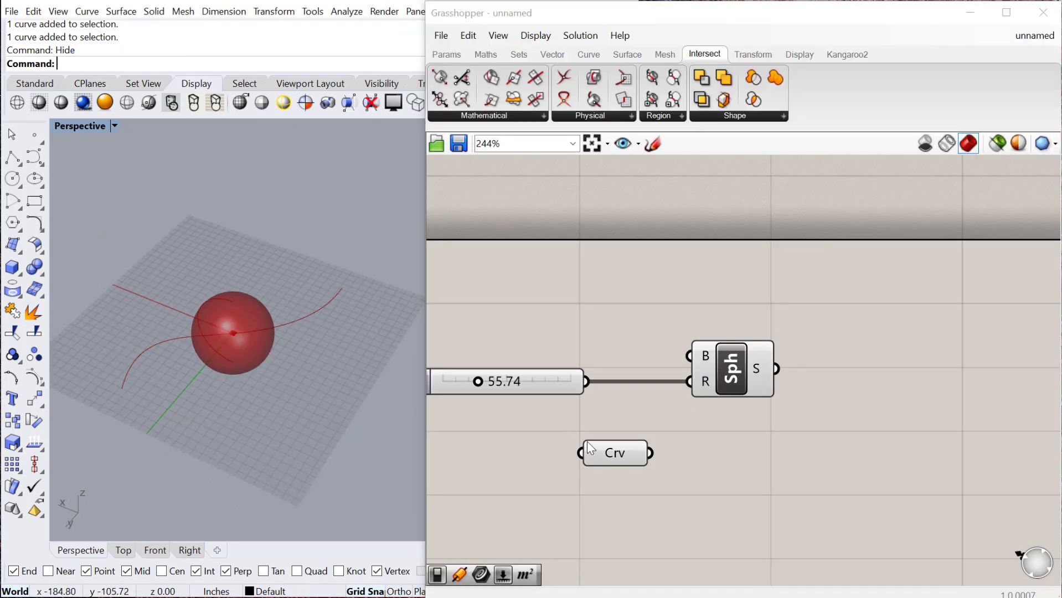
pyautogui.click(625, 451)
pyautogui.moveTo(626, 451); pyautogui.dragTo(737, 308)
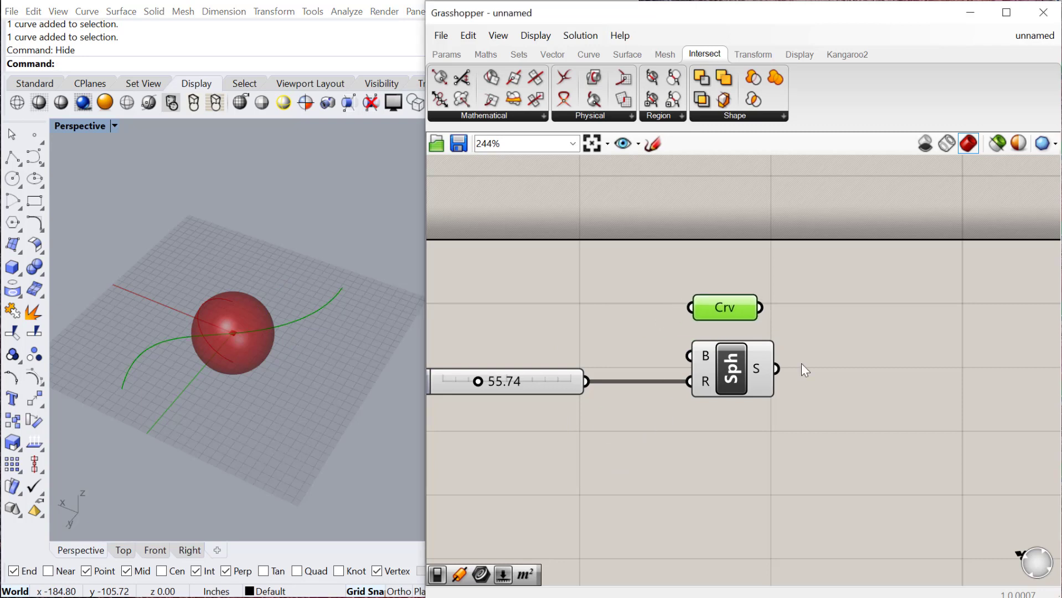
# - Add a Split with Brep component fed by the curve (C) and the sphere (B)
pyautogui.moveTo(802, 365); pyautogui.dragTo(722, 365, button='right')
pyautogui.doubleClick(722, 367)
pyautogui.write('split')
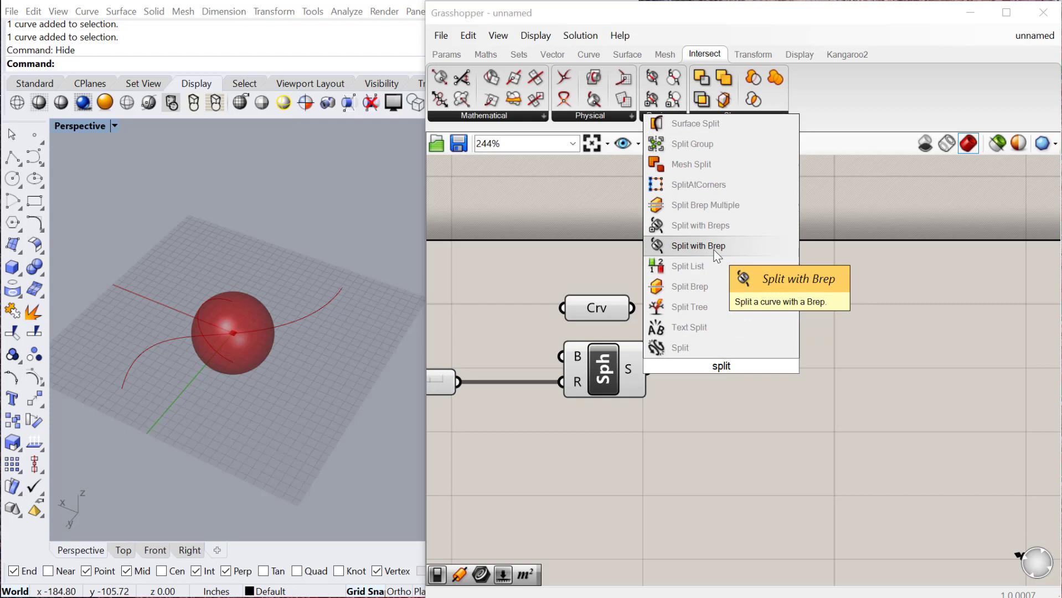
pyautogui.click(714, 246)
pyautogui.click(743, 362)
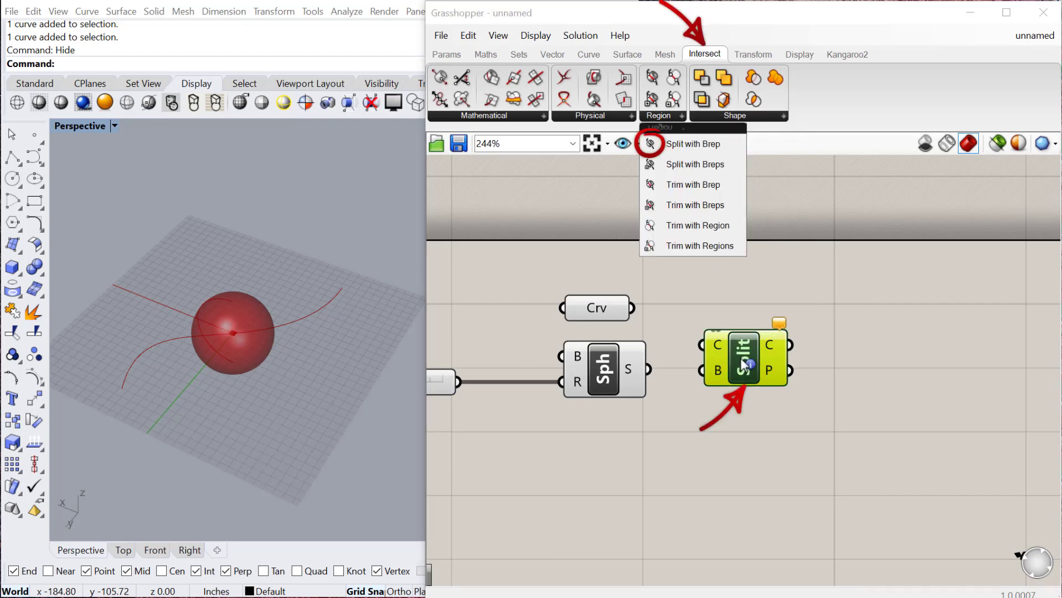
pyautogui.moveTo(743, 363); pyautogui.dragTo(760, 363)
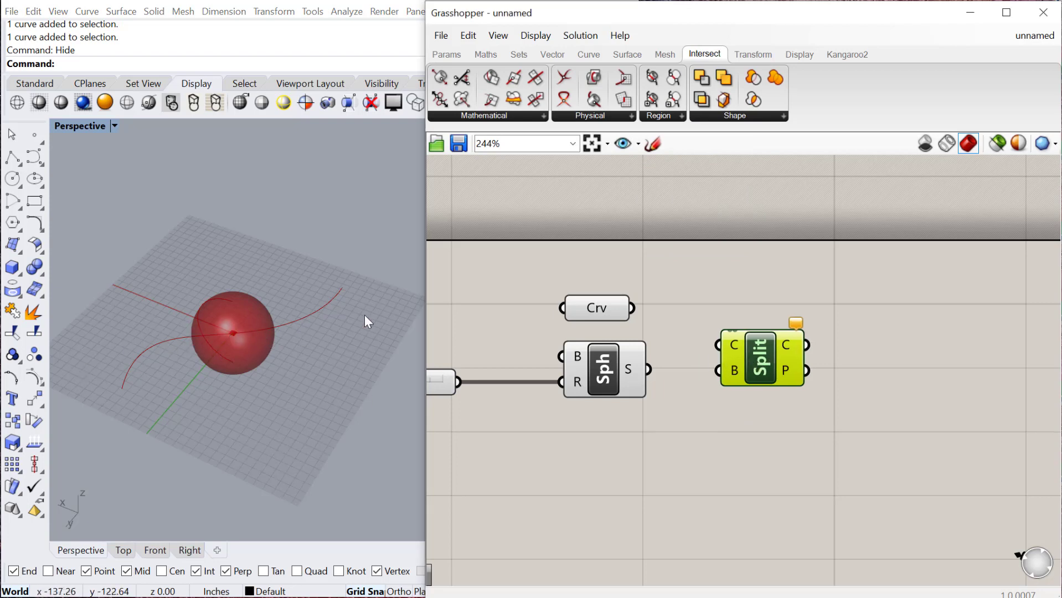
pyautogui.moveTo(630, 310); pyautogui.dragTo(713, 342)
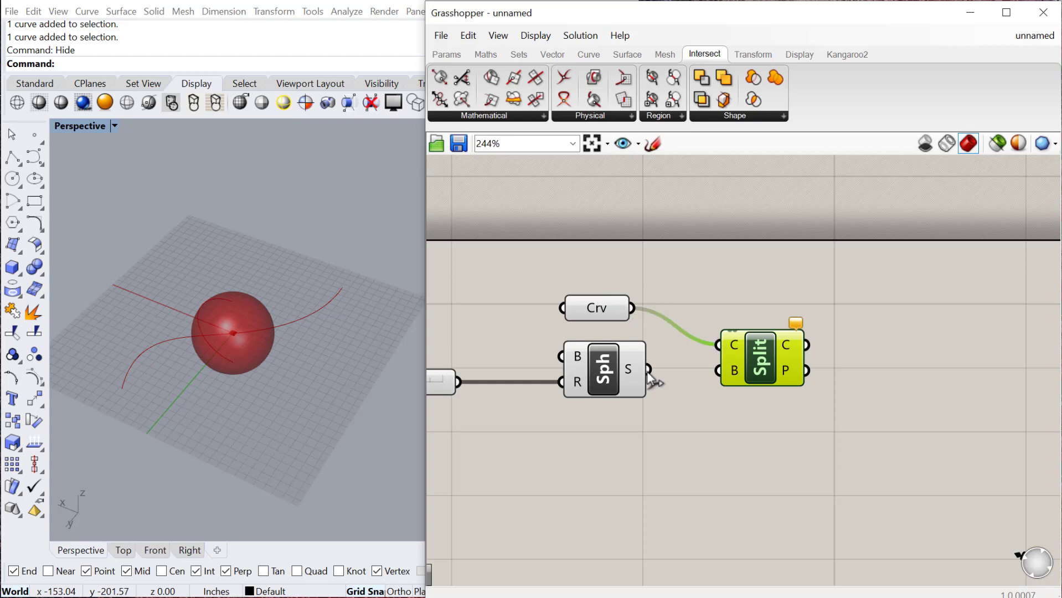
pyautogui.moveTo(652, 379); pyautogui.dragTo(717, 370)
pyautogui.moveTo(810, 376); pyautogui.dragTo(763, 379, button='right')
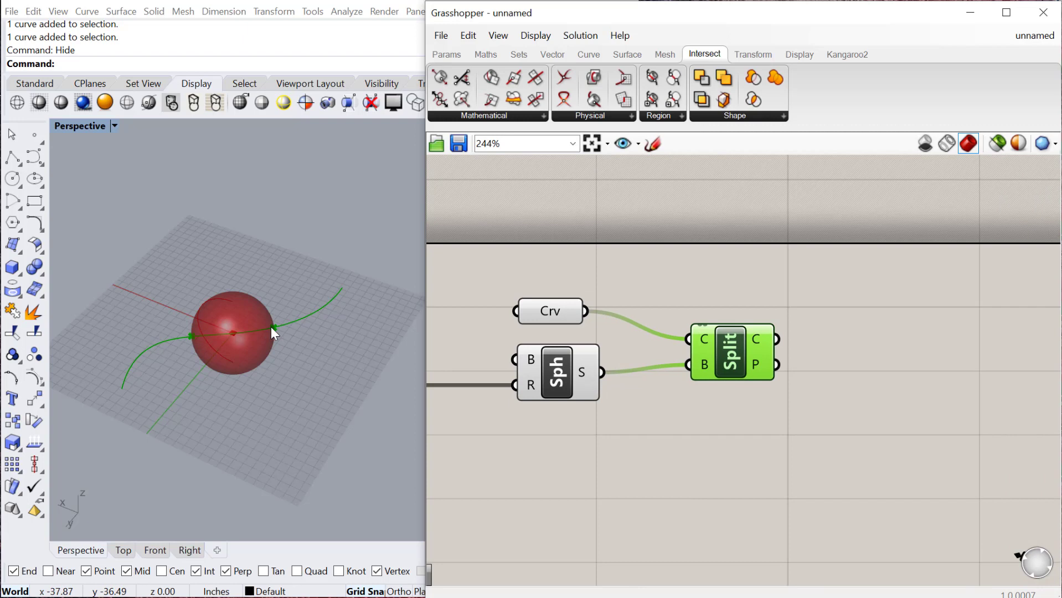
# - Insert a Dispatch component to the right of the Split component
pyautogui.moveTo(782, 354); pyautogui.dragTo(742, 361, button='right')
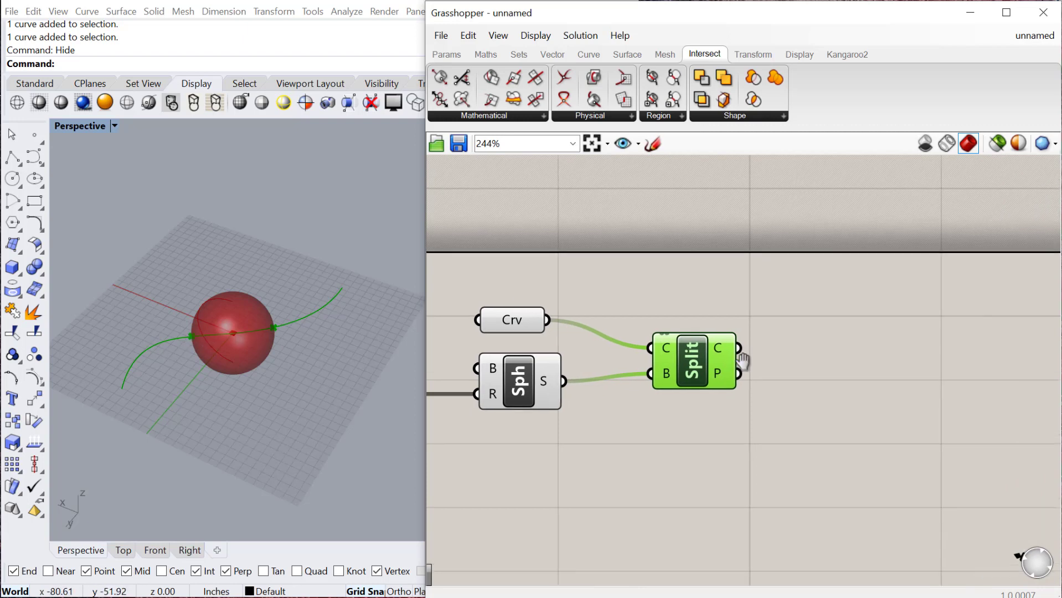
pyautogui.doubleClick(783, 363)
pyautogui.write('dis')
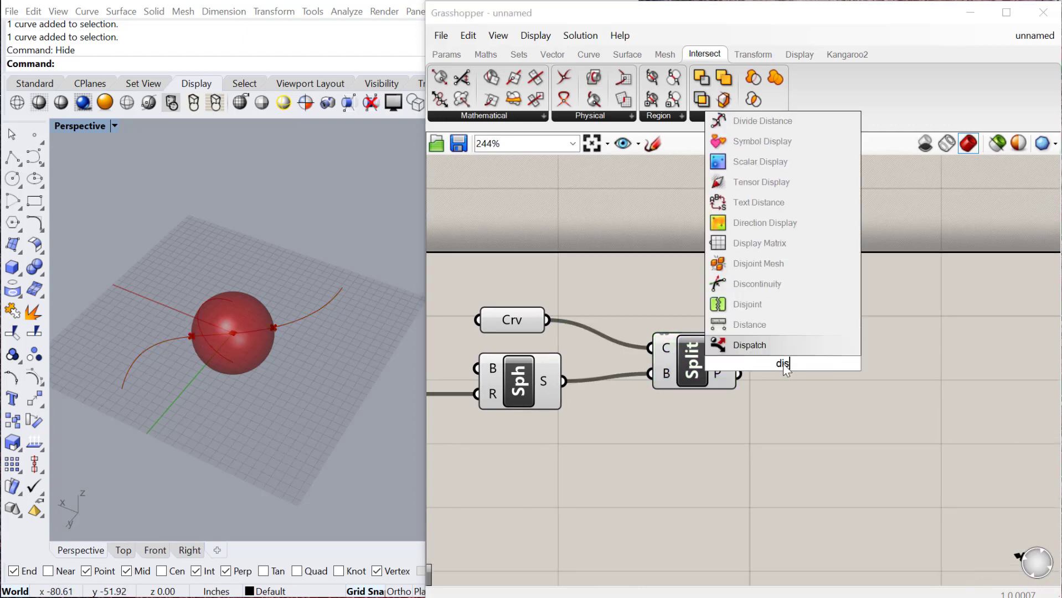
pyautogui.press('Return')
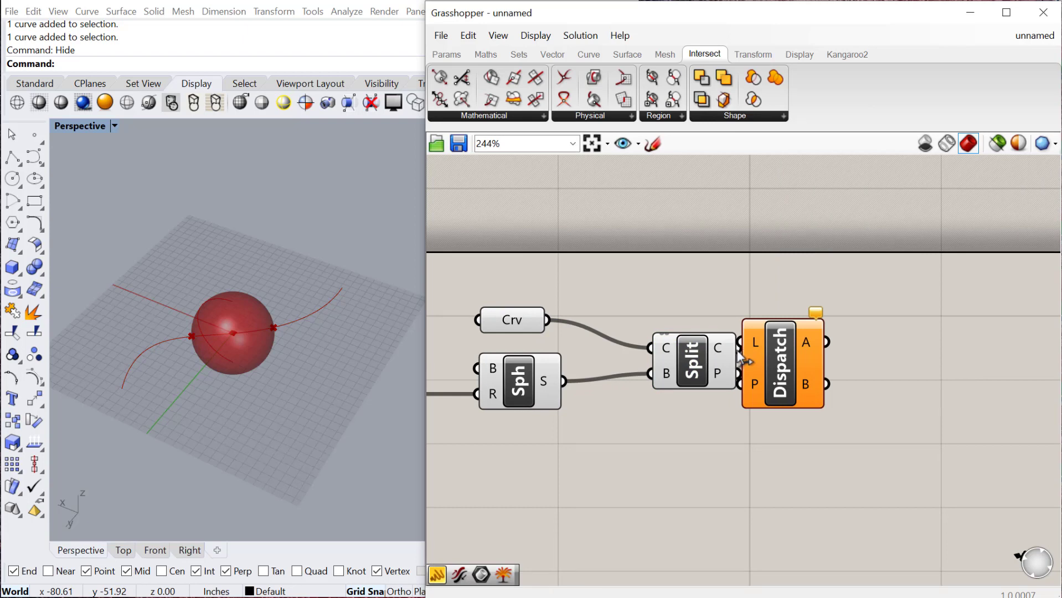
pyautogui.moveTo(764, 356)
pyautogui.mouseDown()
pyautogui.moveTo(806, 355)
pyautogui.moveTo(781, 344)
pyautogui.mouseUp()
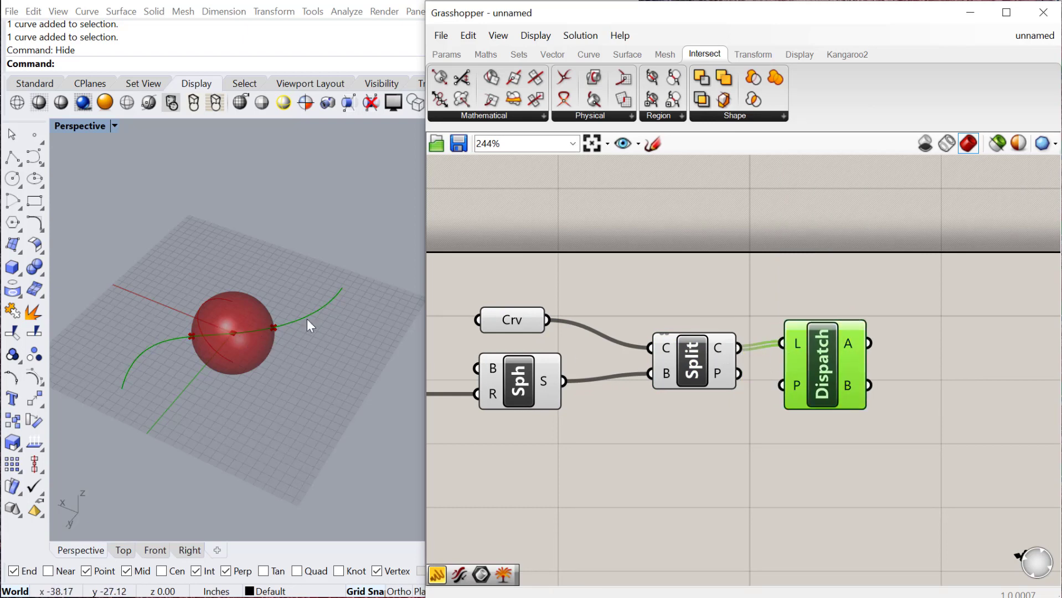
# - Add a Curve parameter fed by Dispatch's output, ending on the B pieces
pyautogui.moveTo(963, 398); pyautogui.dragTo(865, 407, button='right')
pyautogui.doubleClick(866, 408)
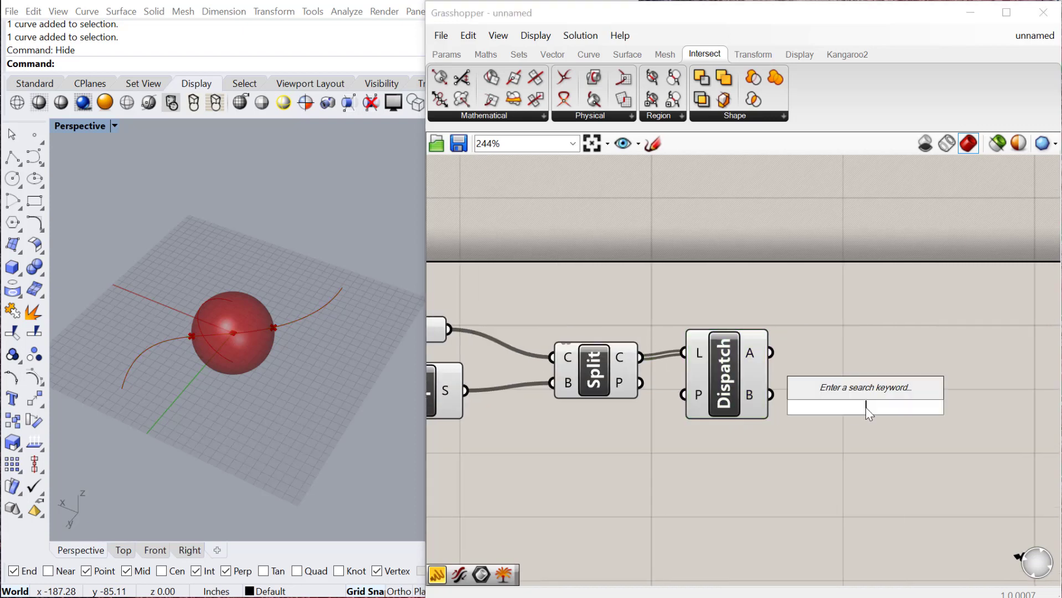
pyautogui.write('cNrv')
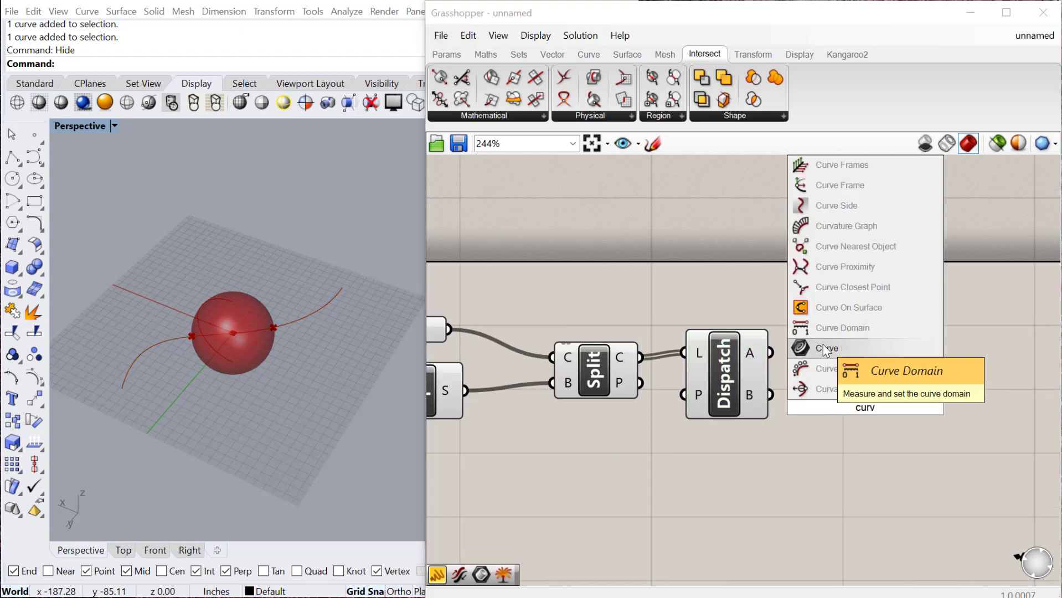
pyautogui.click(825, 347)
pyautogui.moveTo(770, 352); pyautogui.dragTo(855, 338)
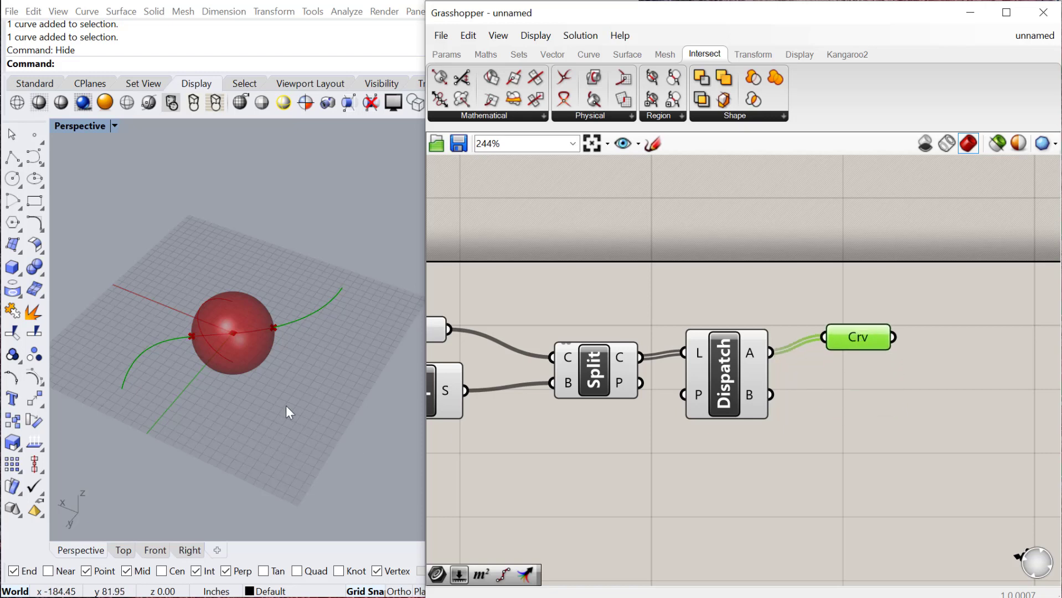
pyautogui.keyDown('shift'); pyautogui.moveTo(770, 394); pyautogui.dragTo(841, 388); pyautogui.keyUp('shift')
# - Extrude those curves using a Unit Z vector as the extrusion direction
pyautogui.doubleClick(963, 431)
pyautogui.write('extrude')
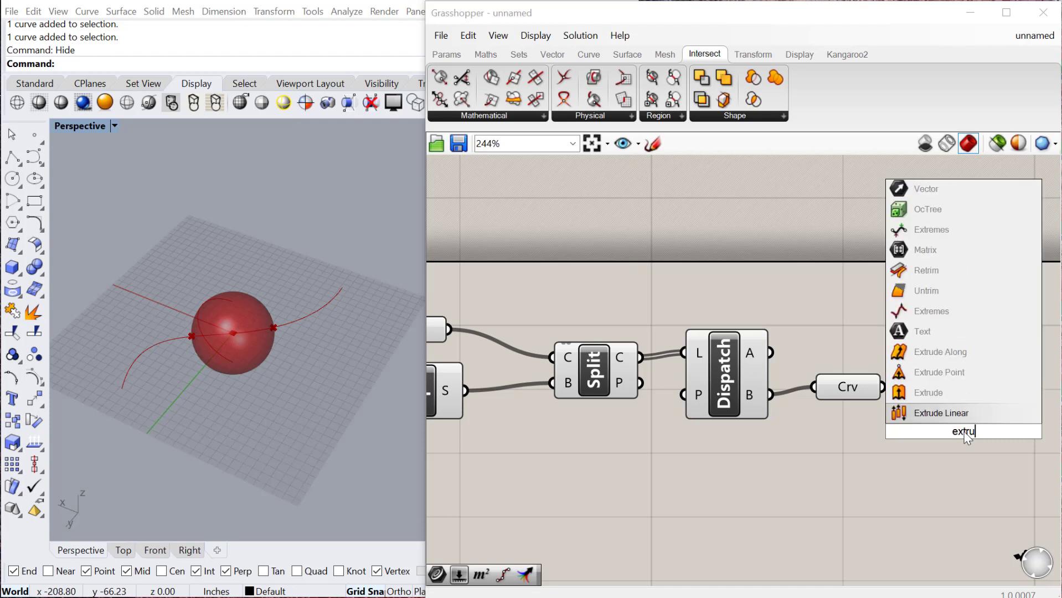
pyautogui.press('Return')
pyautogui.moveTo(884, 390); pyautogui.dragTo(968, 419)
pyautogui.doubleClick(852, 506)
pyautogui.write('unit')
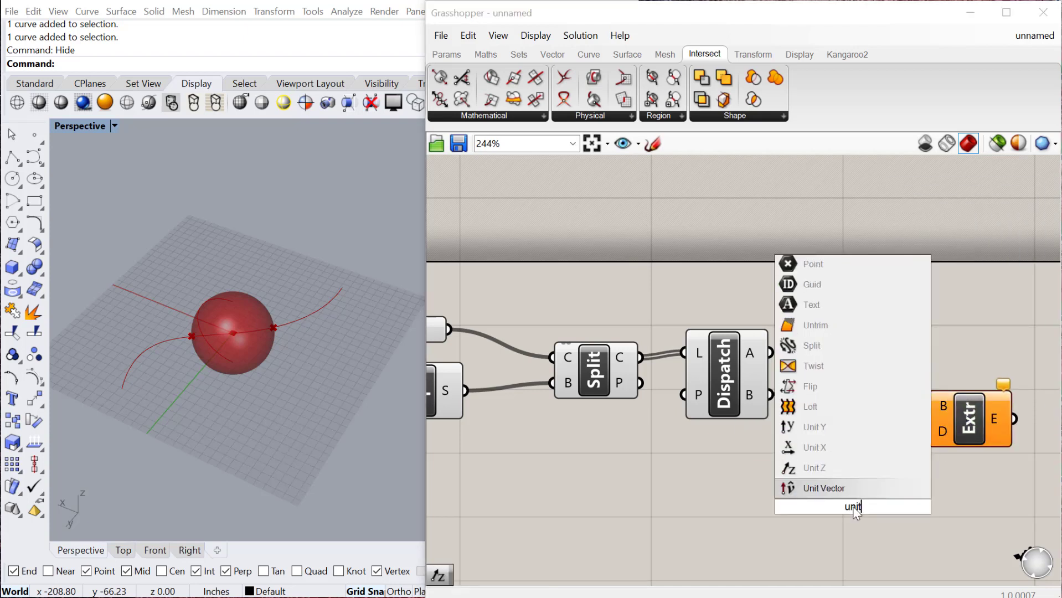
pyautogui.click(833, 465)
pyautogui.moveTo(895, 507); pyautogui.dragTo(926, 431)
pyautogui.moveTo(857, 506); pyautogui.dragTo(863, 465)
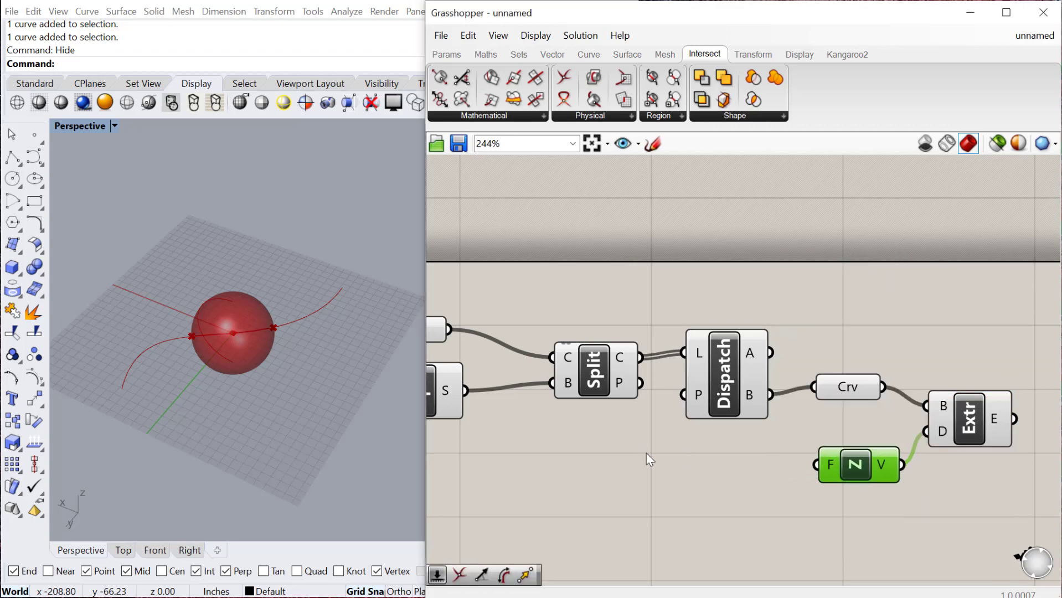
# - Duplicate the Radius slider as a Factor slider for Unit Z and set it to 10.73
pyautogui.scroll(-3, 646, 453)
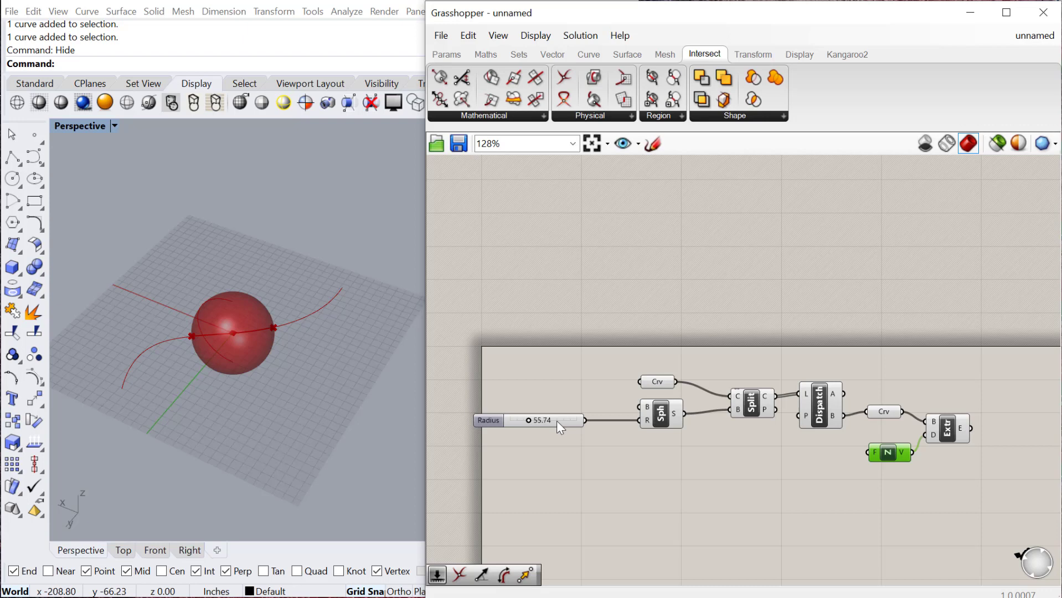
pyautogui.keyDown('alt'); pyautogui.moveTo(556, 420); pyautogui.dragTo(867, 452); pyautogui.keyUp('alt')
pyautogui.scroll(2, 852, 465)
pyautogui.scroll(2, 872, 431)
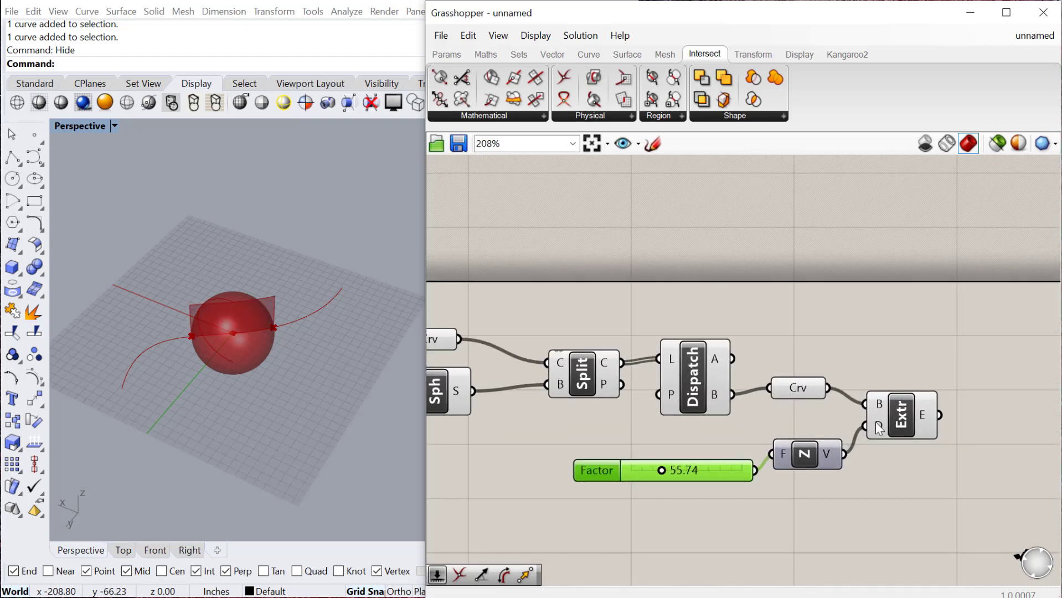
pyautogui.scroll(2, 761, 469)
pyautogui.moveTo(601, 471); pyautogui.dragTo(559, 473)
pyautogui.moveTo(282, 446); pyautogui.dragTo(310, 426, button='right')
# - Inspect the thin extruded band on the sphere and select the Extrude component
pyautogui.scroll(7, 225, 343)
pyautogui.moveTo(225, 342); pyautogui.dragTo(193, 358, button='right')
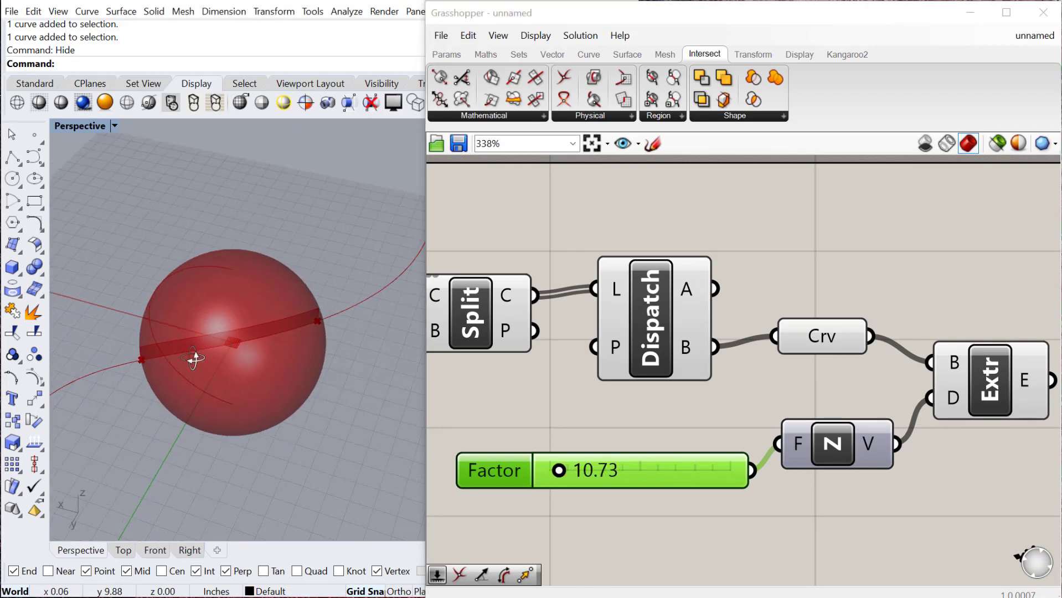
pyautogui.scroll(-2, 773, 412)
pyautogui.click(941, 397)
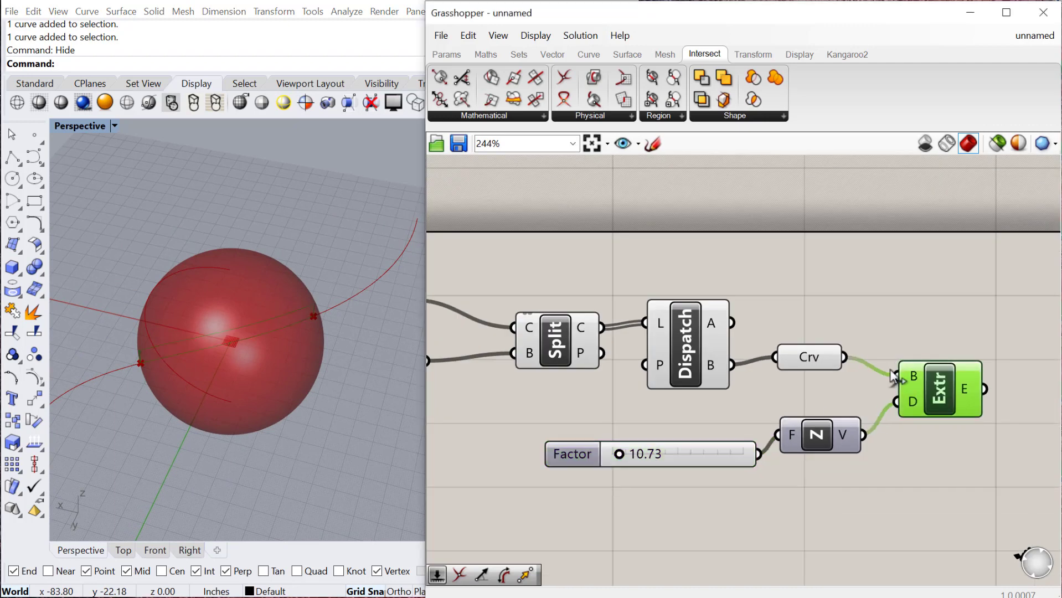
pyautogui.scroll(-2, 877, 424)
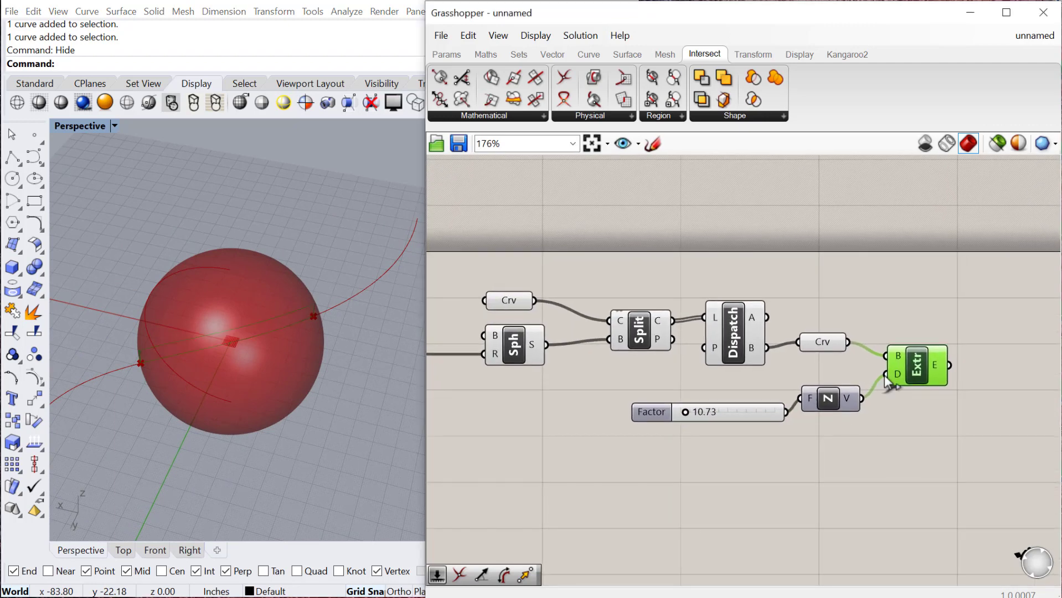
pyautogui.scroll(-3, 884, 375)
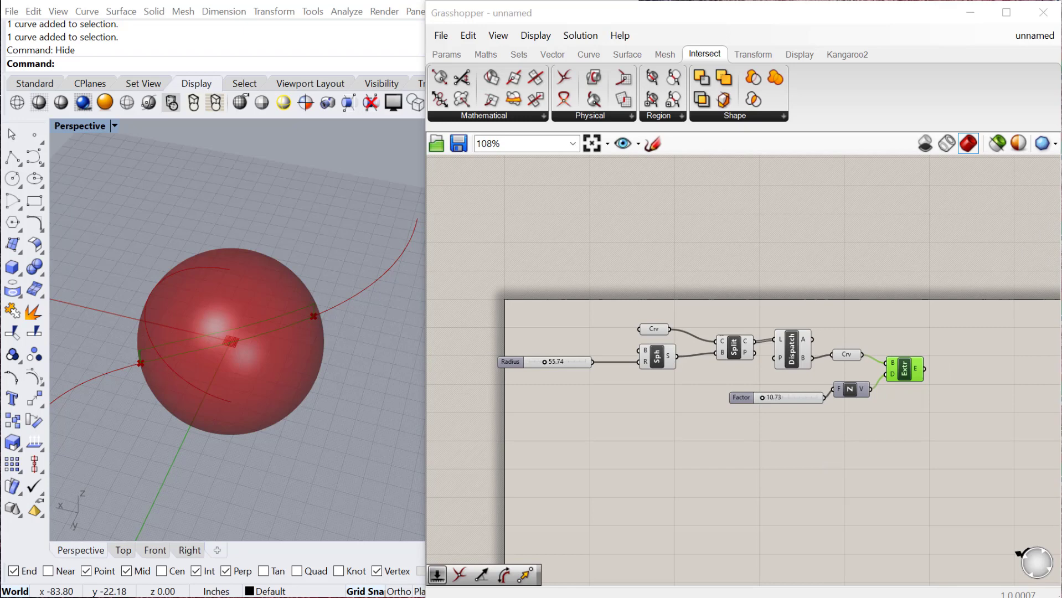
pyautogui.scroll(-2, 694, 393)
pyautogui.scroll(4, 670, 361)
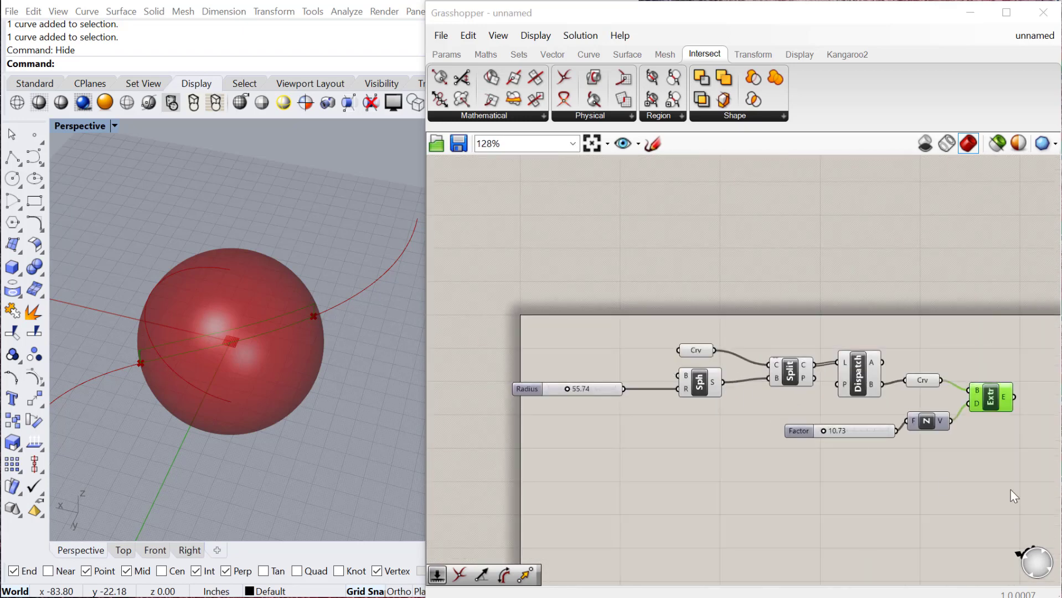
# - Delete the Split, Dispatch, Curve, Extrude and Unit Z chain and place a Split Brep component
pyautogui.moveTo(1014, 489); pyautogui.dragTo(765, 337)
pyautogui.press('Delete')
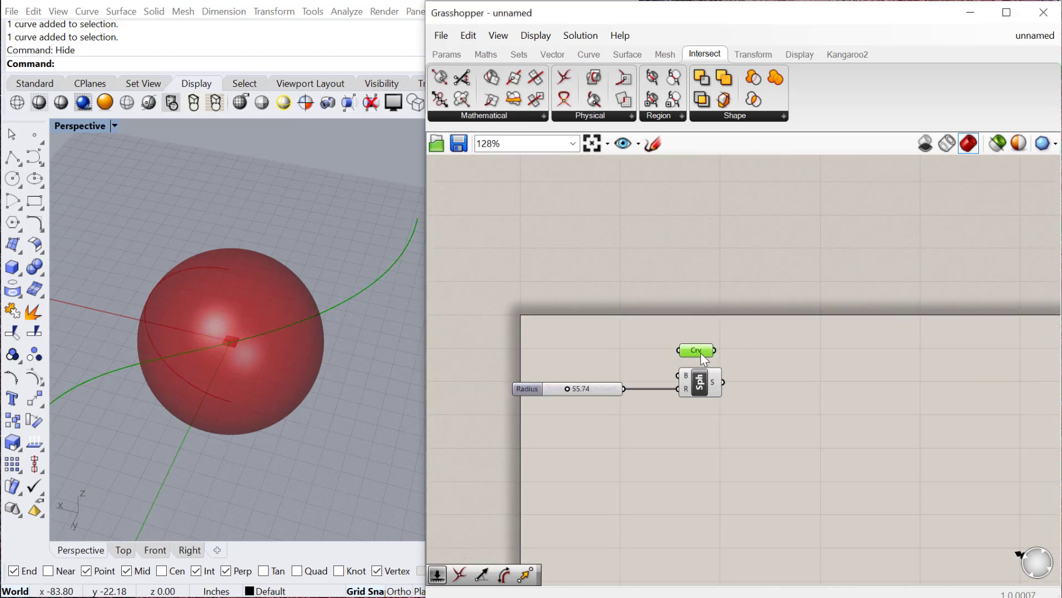
pyautogui.press('Delete')
pyautogui.doubleClick(841, 416)
pyautogui.write('split')
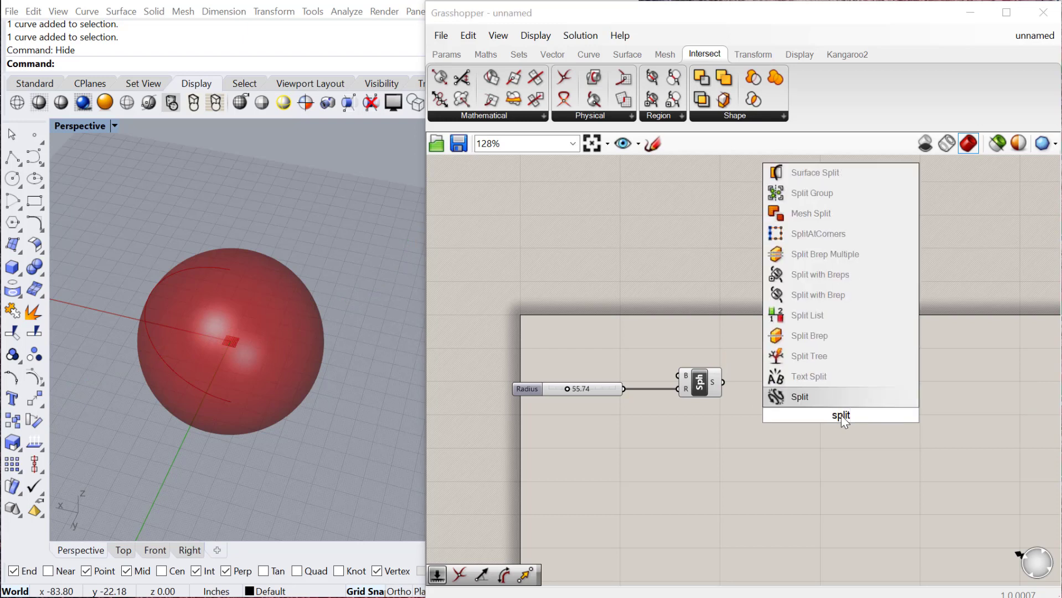
pyautogui.click(814, 336)
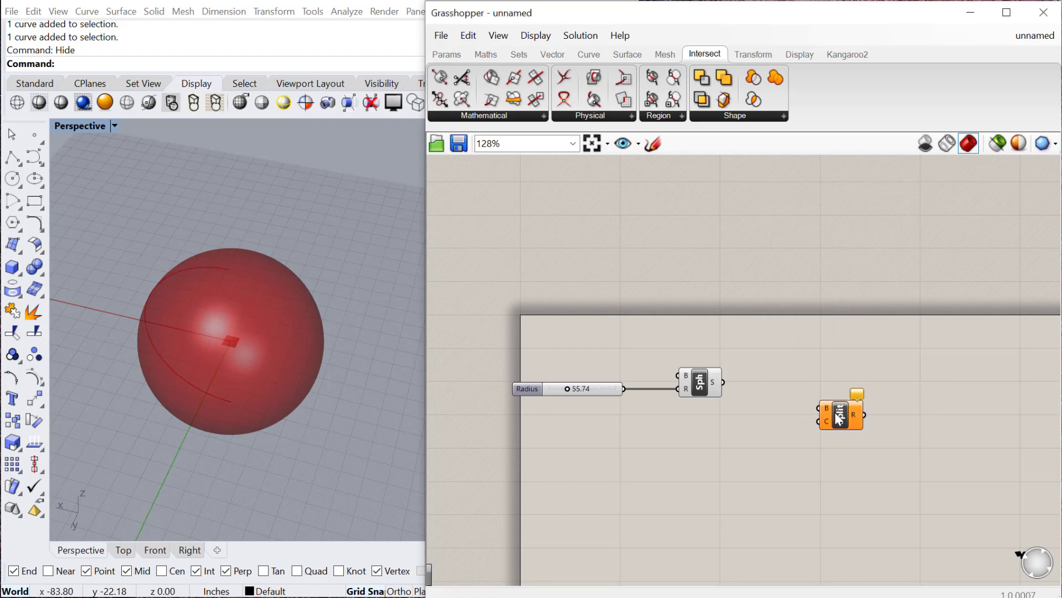
# - Add a Cylinder driven by copied sliders: radius 30.82 and length 104.62
pyautogui.scroll(3, 753, 436)
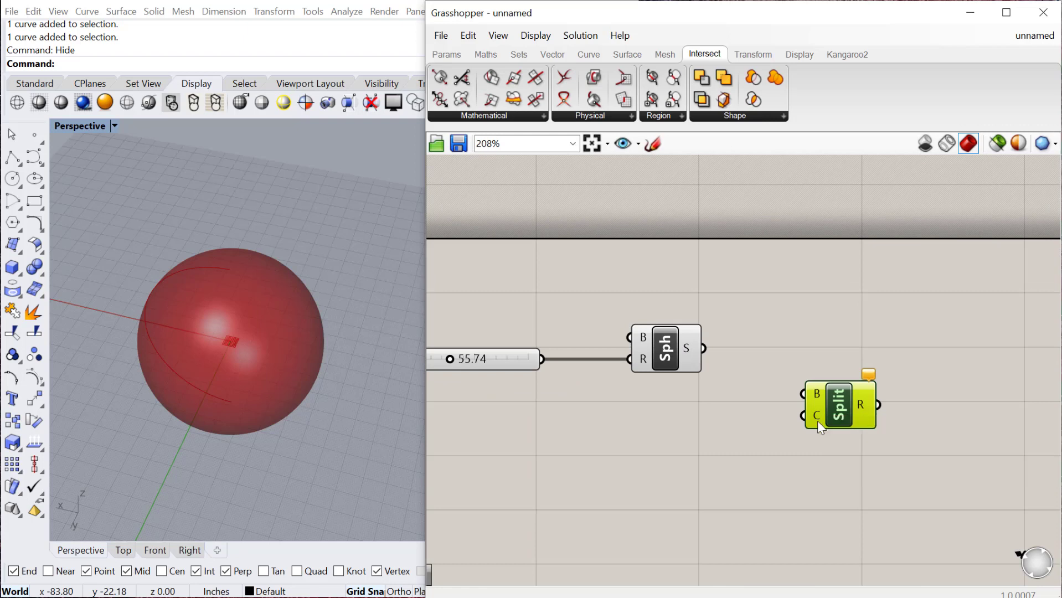
pyautogui.moveTo(597, 443); pyautogui.dragTo(652, 425, button='right')
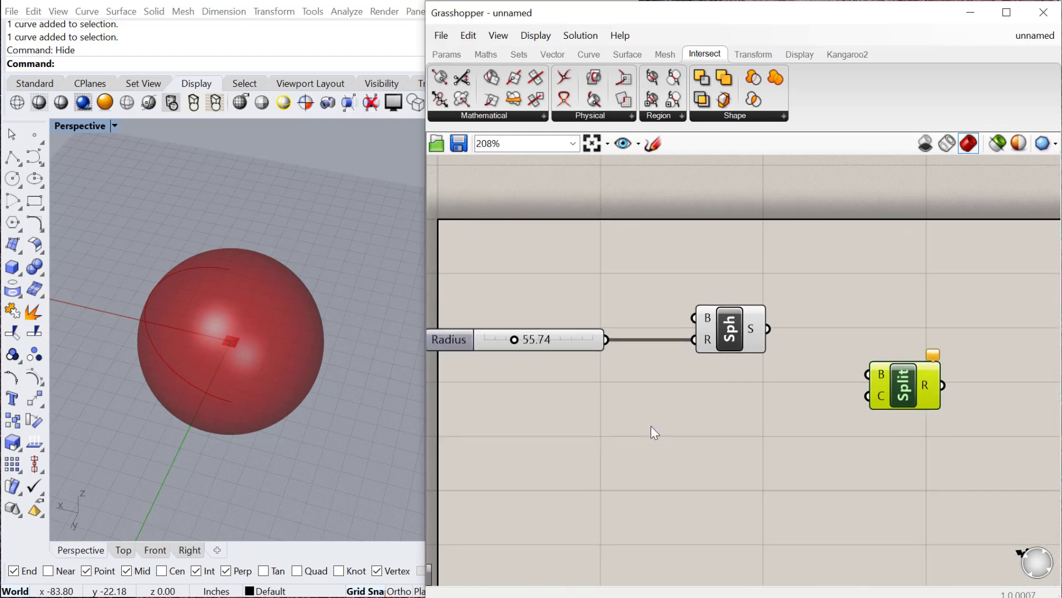
pyautogui.doubleClick(650, 426)
pyautogui.write('cylin')
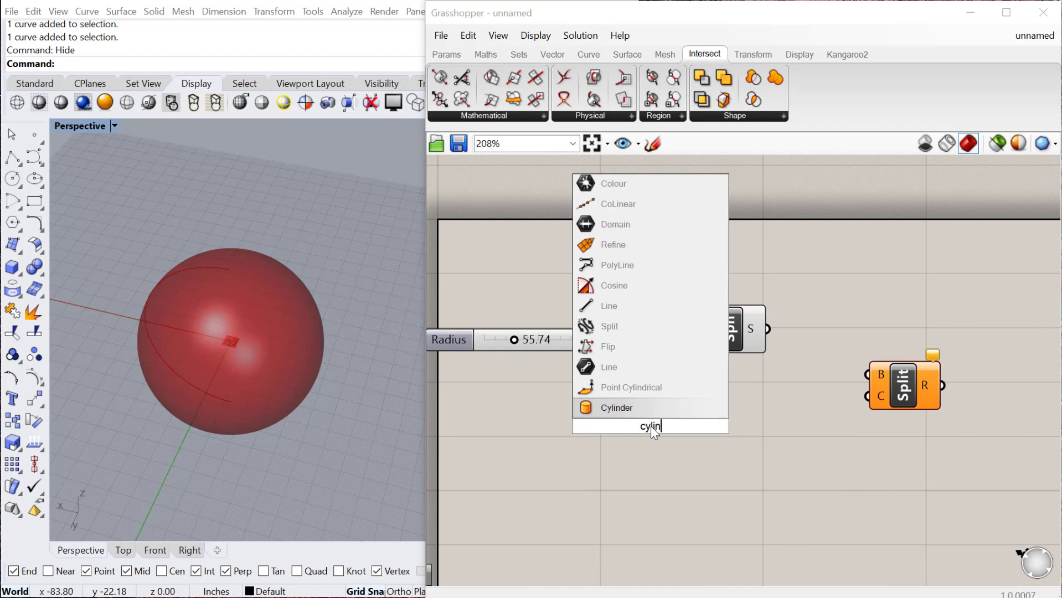
pyautogui.press('Return')
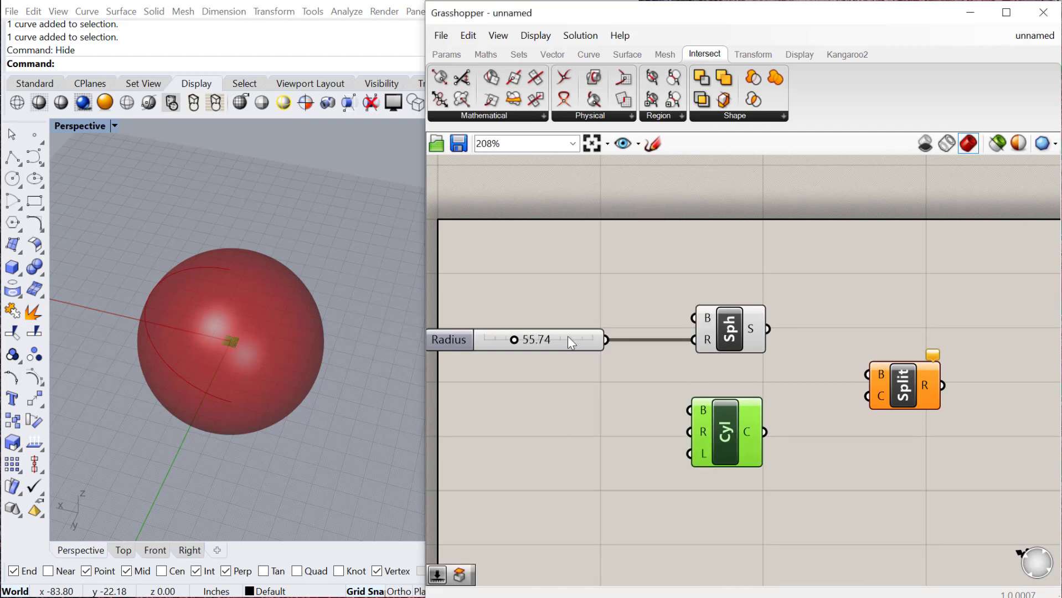
pyautogui.click(562, 341)
pyautogui.hotkey('ctrl', 'c')
pyautogui.hotkey('ctrl', 'v')
pyautogui.moveTo(569, 348); pyautogui.dragTo(570, 450)
pyautogui.moveTo(619, 404); pyautogui.dragTo(689, 431)
pyautogui.moveTo(618, 451); pyautogui.dragTo(689, 453)
pyautogui.moveTo(522, 451); pyautogui.dragTo(555, 451)
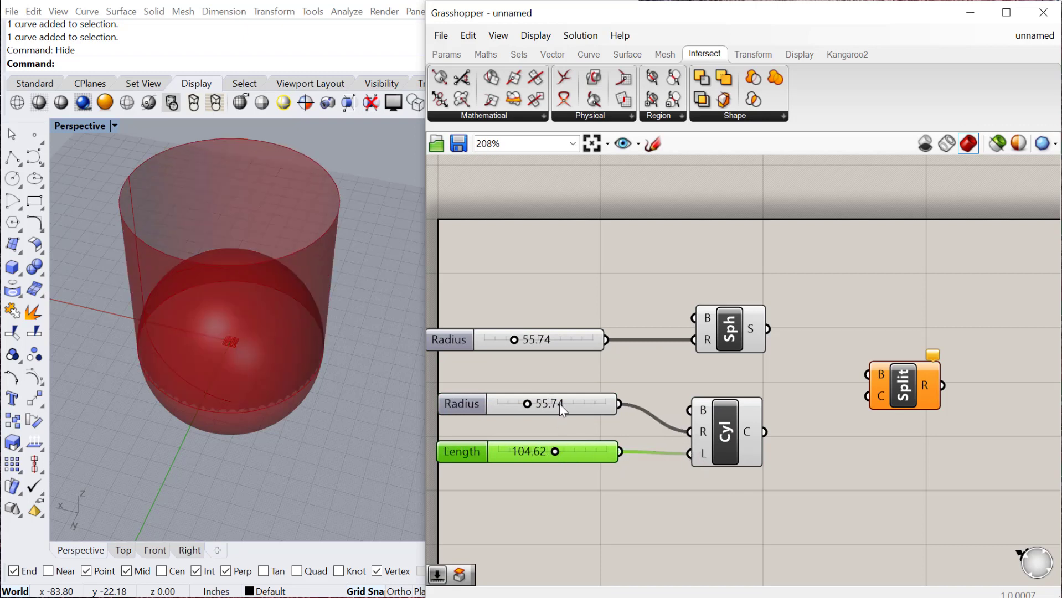
pyautogui.moveTo(527, 403); pyautogui.dragTo(513, 404)
# - Wire the sphere and the cylinder cutter into Split Brep and view the split sphere
pyautogui.moveTo(880, 434); pyautogui.dragTo(806, 434, button='right')
pyautogui.moveTo(694, 331); pyautogui.dragTo(794, 376)
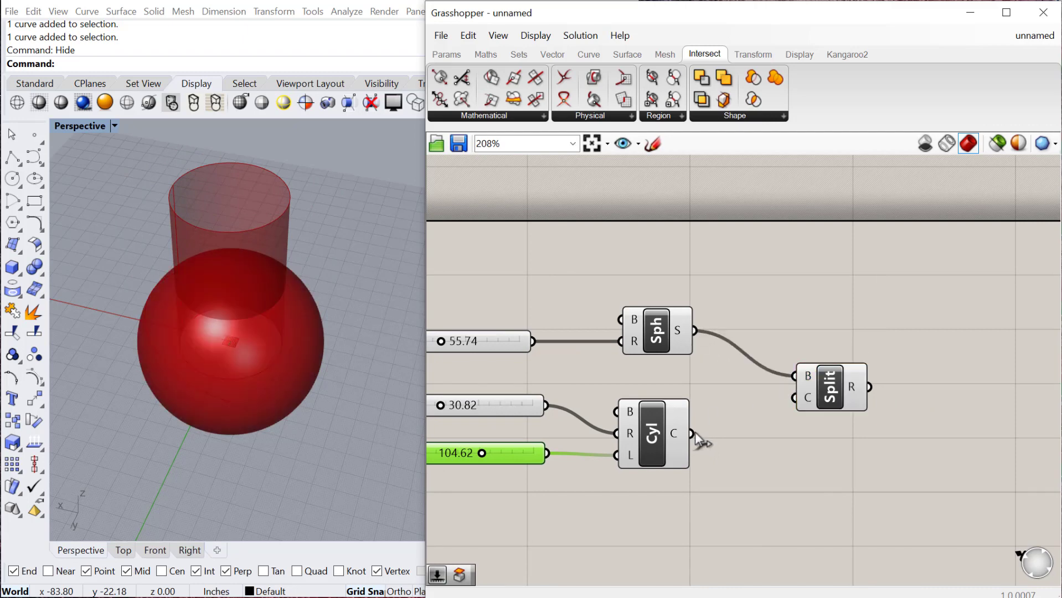
pyautogui.moveTo(695, 432); pyautogui.dragTo(792, 391)
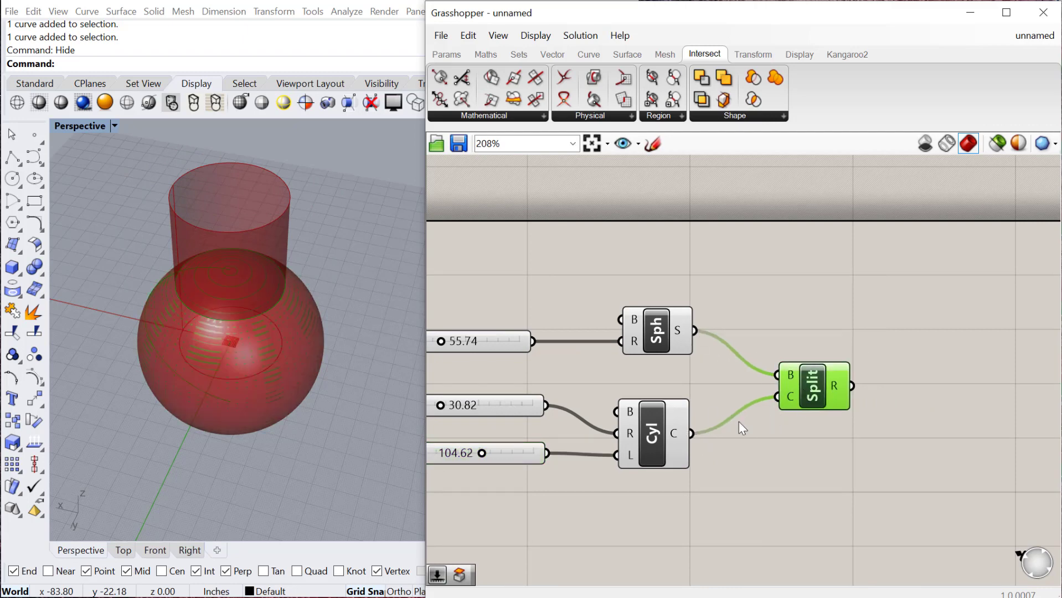
pyautogui.moveTo(236, 276); pyautogui.dragTo(234, 305, button='right')
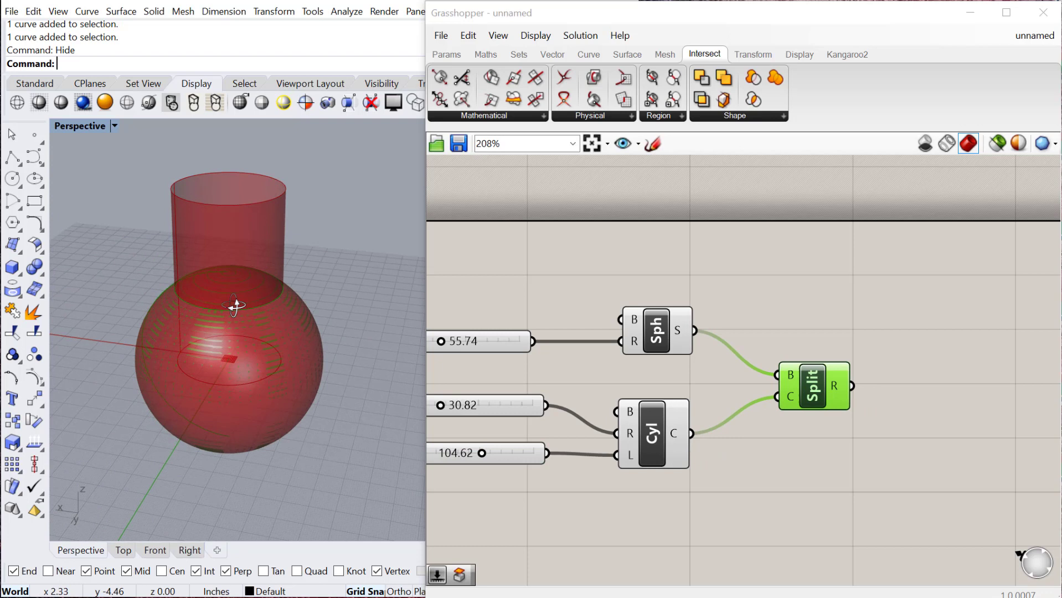
pyautogui.moveTo(927, 418); pyautogui.dragTo(810, 415, button='right')
# - Add a Dispatch component fed by the split sphere pieces
pyautogui.doubleClick(811, 415)
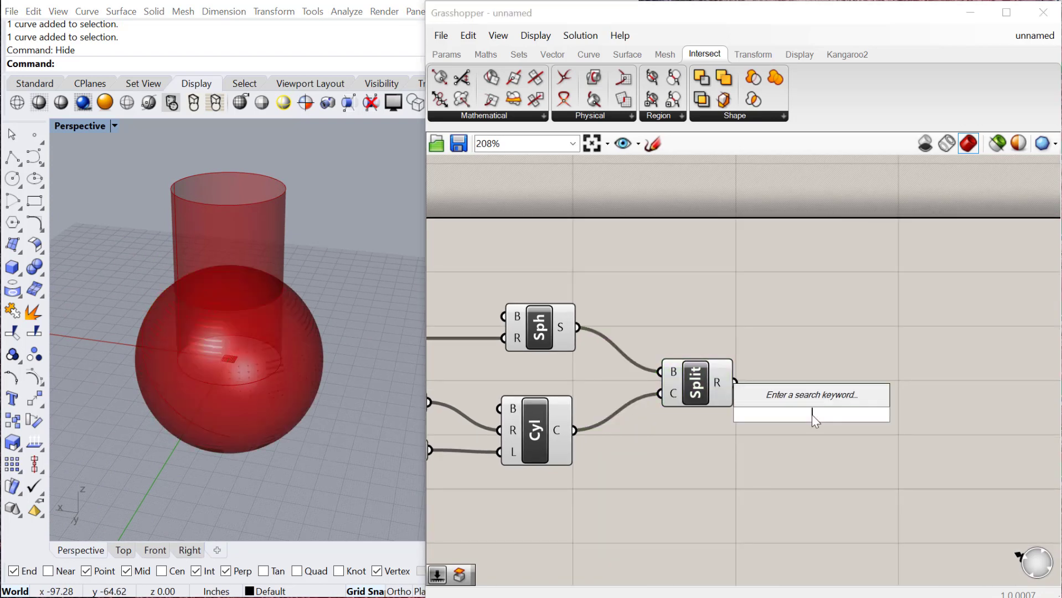
pyautogui.write('dui')
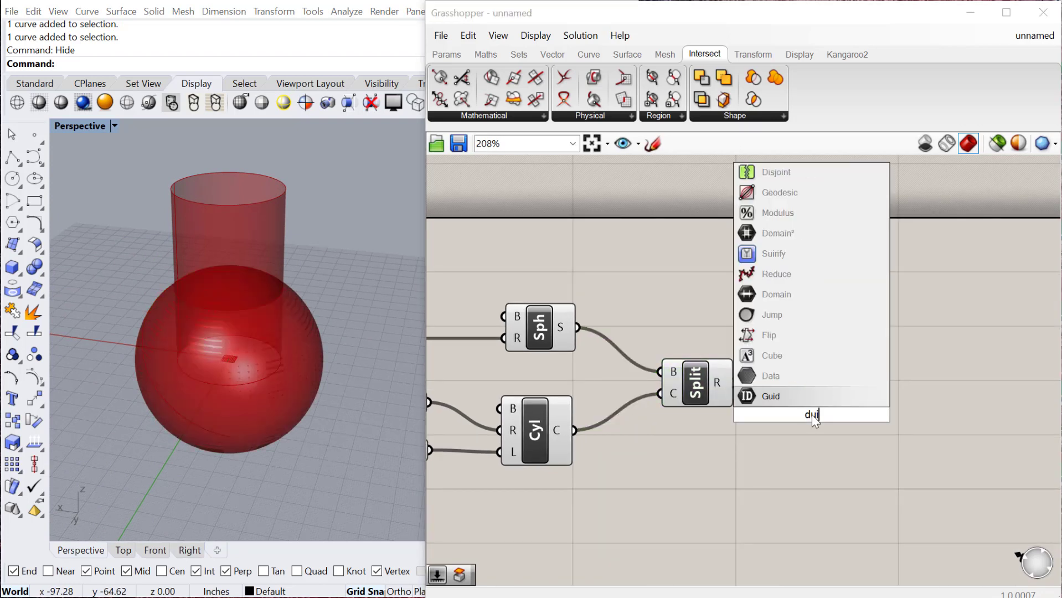
pyautogui.press('BackSpace')
pyautogui.press('BackSpace')
pyautogui.write('is')
pyautogui.press('Return')
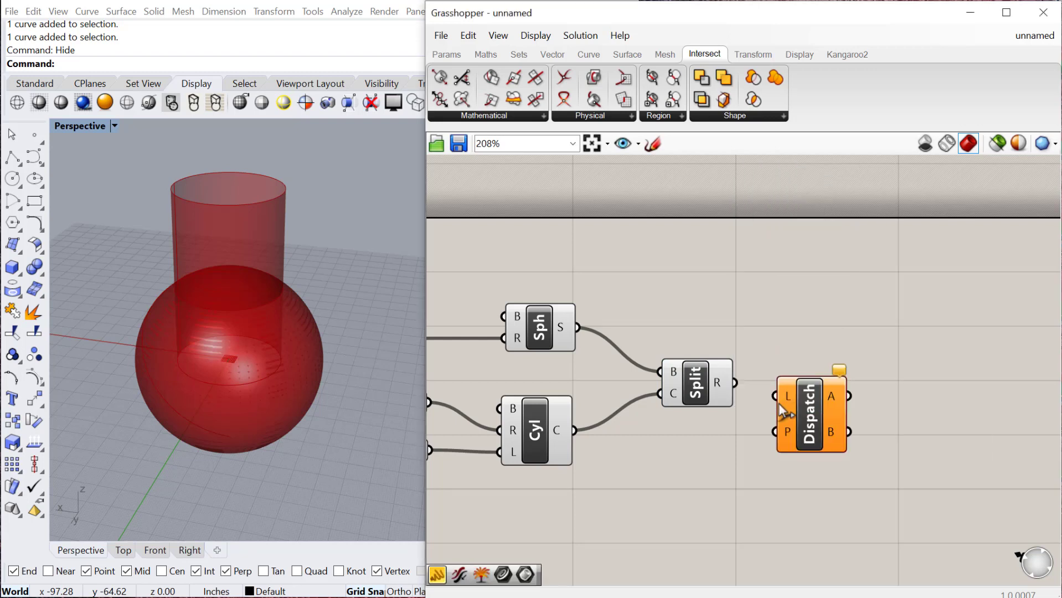
pyautogui.moveTo(735, 382); pyautogui.dragTo(776, 389)
# - Place a Brep parameter connected to Dispatch's A output
pyautogui.click(825, 423)
pyautogui.moveTo(847, 431); pyautogui.dragTo(781, 421, button='right')
pyautogui.doubleClick(815, 413)
pyautogui.write('brep')
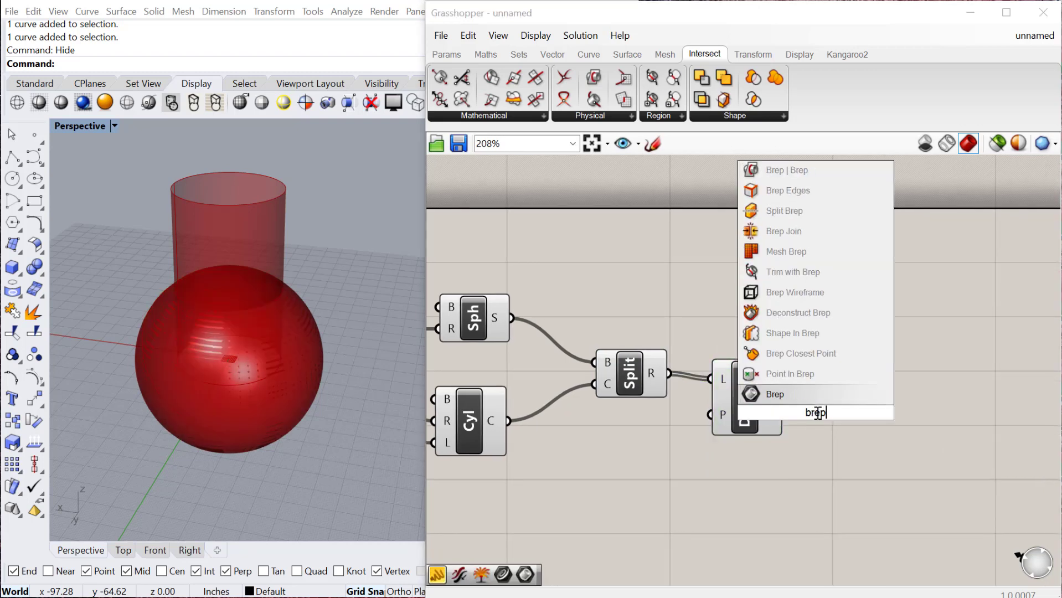
pyautogui.press('Return')
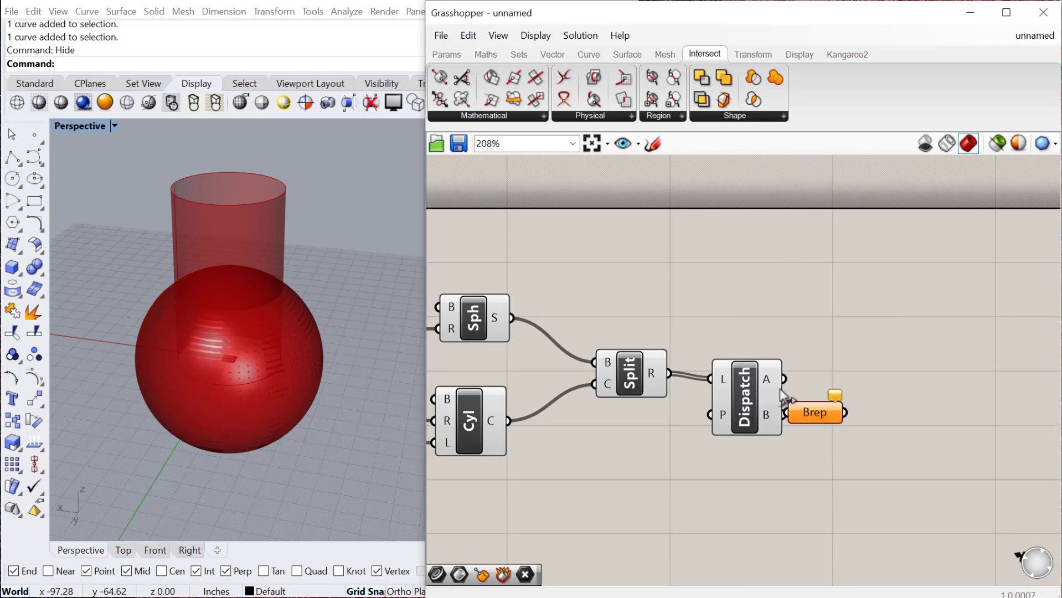
pyautogui.moveTo(784, 379); pyautogui.dragTo(789, 412)
# - Turn off previews for the Sphere, Cylinder, Split and Dispatch components
pyautogui.scroll(-3, 856, 384)
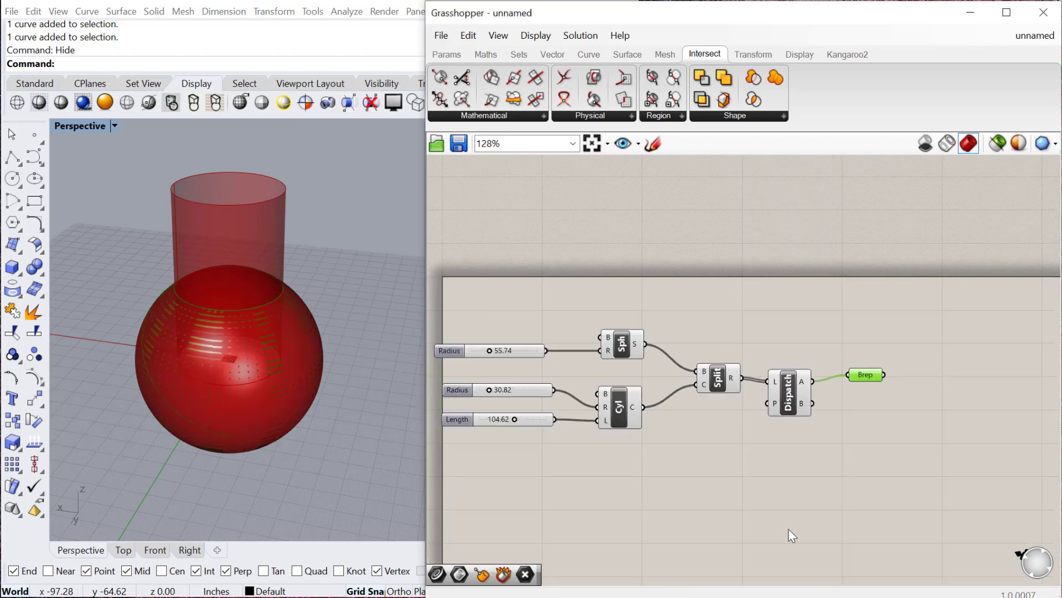
pyautogui.moveTo(788, 528); pyautogui.dragTo(616, 323)
pyautogui.rightClick(733, 307)
pyautogui.click(761, 326)
pyautogui.click(830, 360)
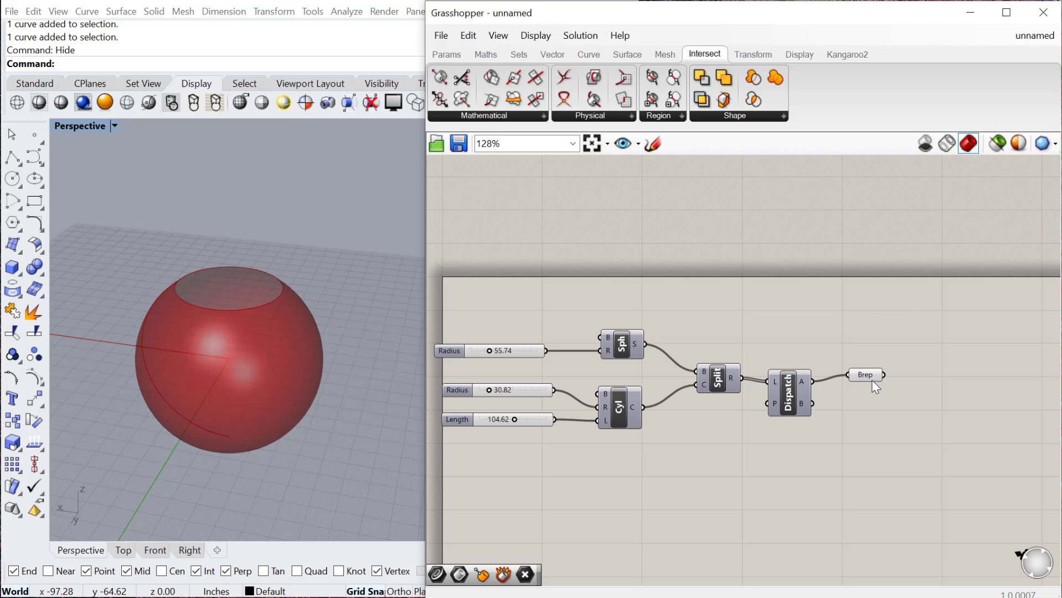
# - Feed Dispatch's B pieces into the Brep parameter so only the top cap remains
pyautogui.click(872, 382)
pyautogui.scroll(2, 830, 395)
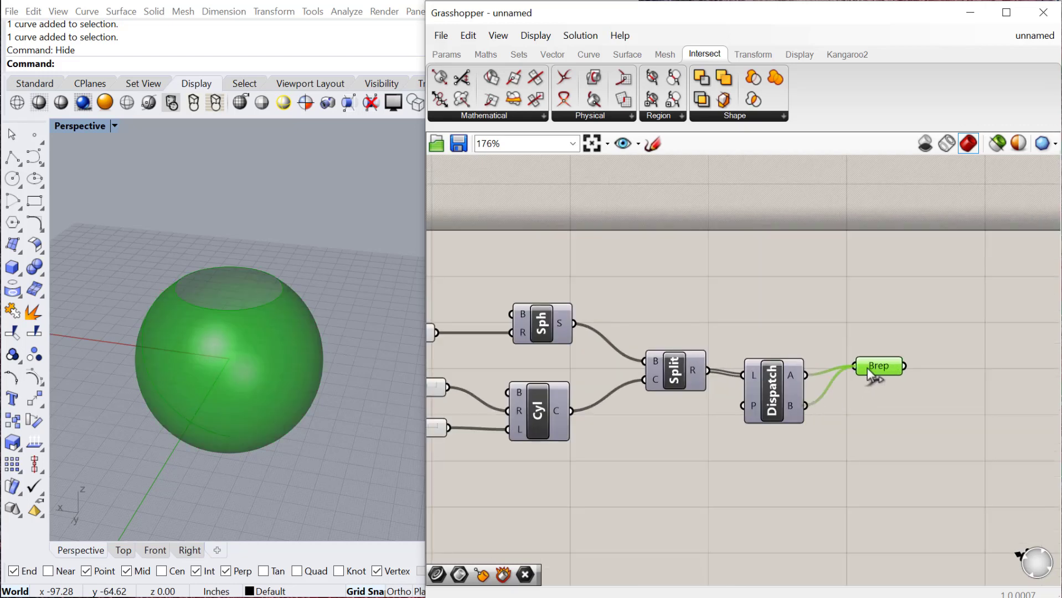
pyautogui.moveTo(867, 367); pyautogui.dragTo(869, 382)
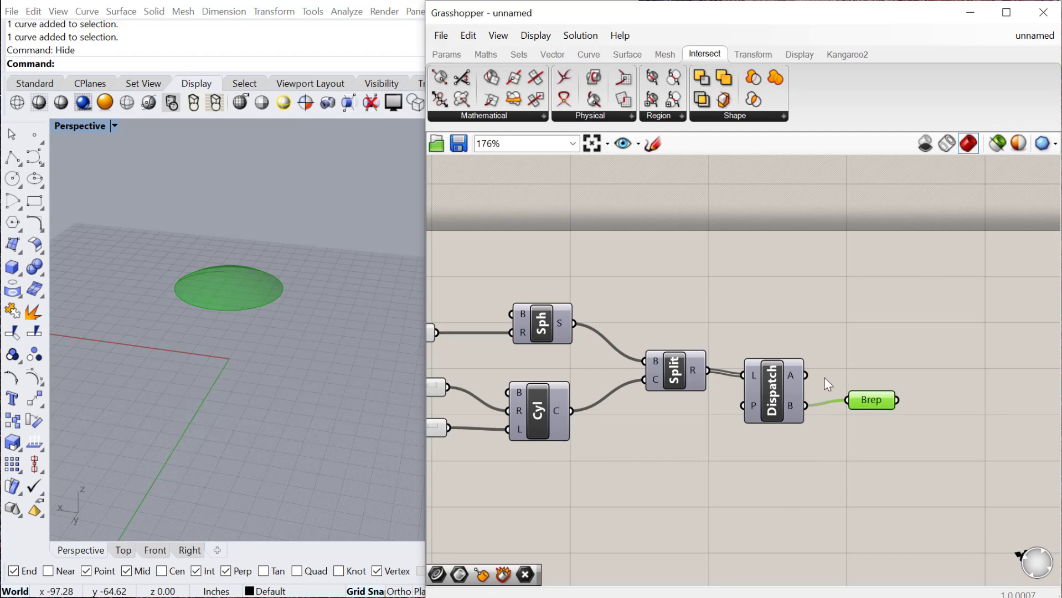
pyautogui.scroll(-2, 764, 399)
pyautogui.moveTo(249, 379)
pyautogui.mouseDown(button='right')
pyautogui.moveTo(254, 229)
pyautogui.moveTo(242, 372)
pyautogui.mouseUp(button='right')
pyautogui.scroll(-1, 846, 396)
pyautogui.click(846, 396)
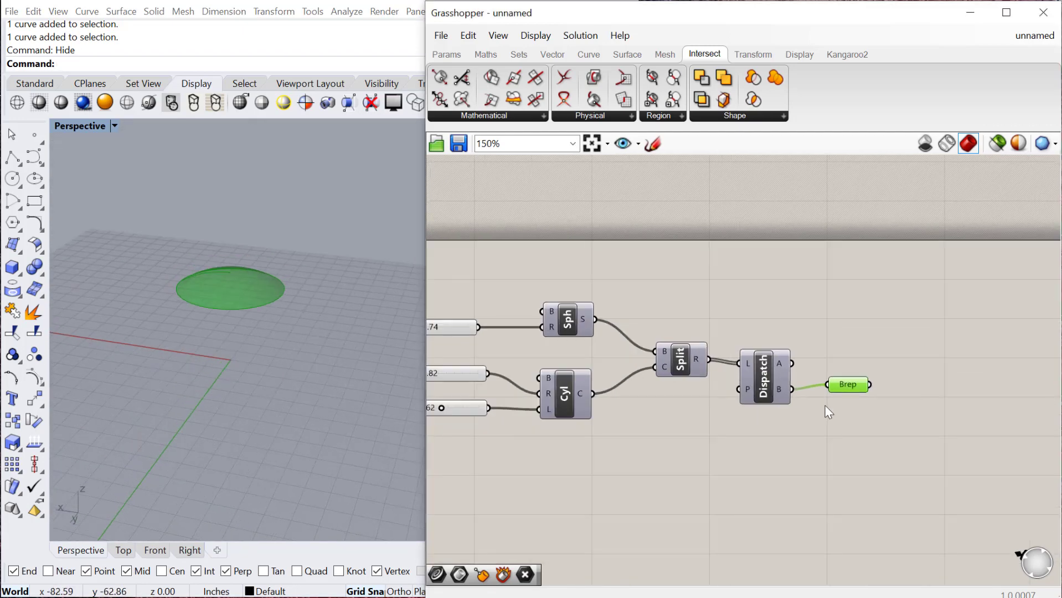
pyautogui.moveTo(745, 416); pyautogui.dragTo(752, 358, button='right')
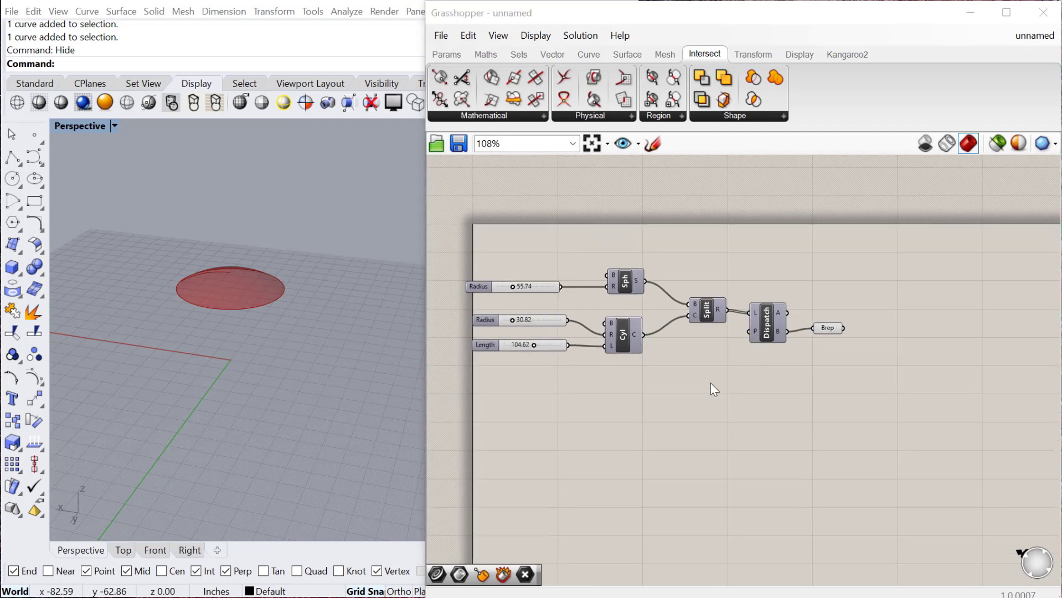
pyautogui.scroll(-1, 656, 340)
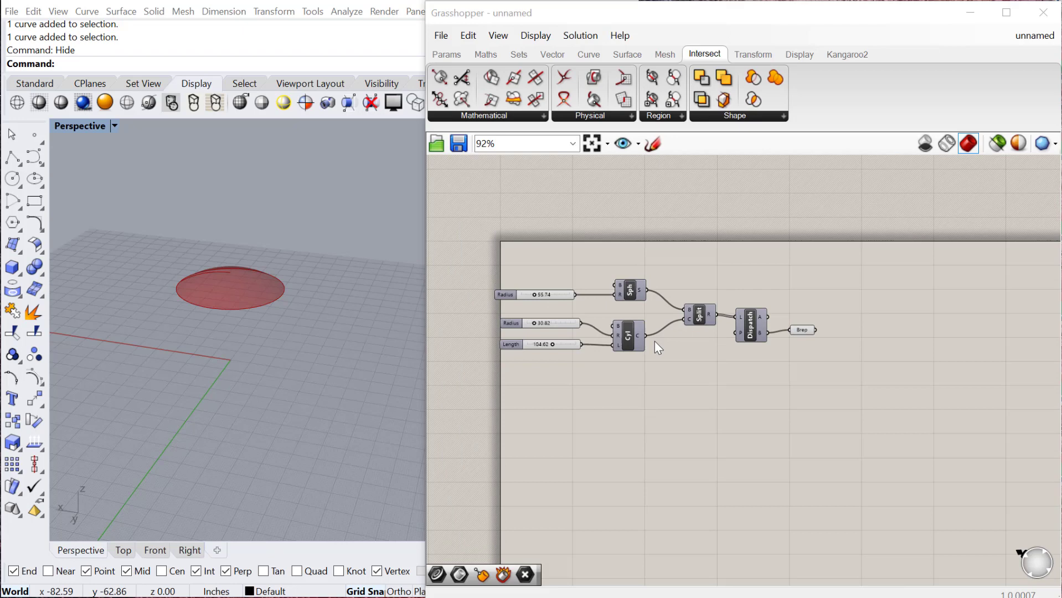
pyautogui.moveTo(650, 372); pyautogui.dragTo(646, 323, button='right')
pyautogui.scroll(3, 640, 344)
# - Add a Circle CNR component to the canvas
pyautogui.doubleClick(600, 361)
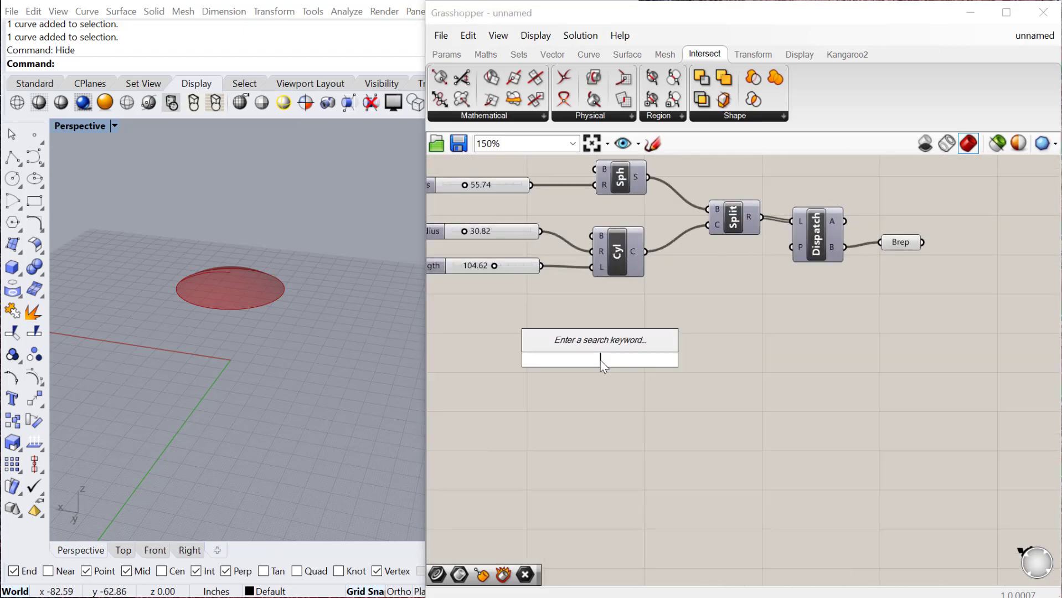
pyautogui.write('circle')
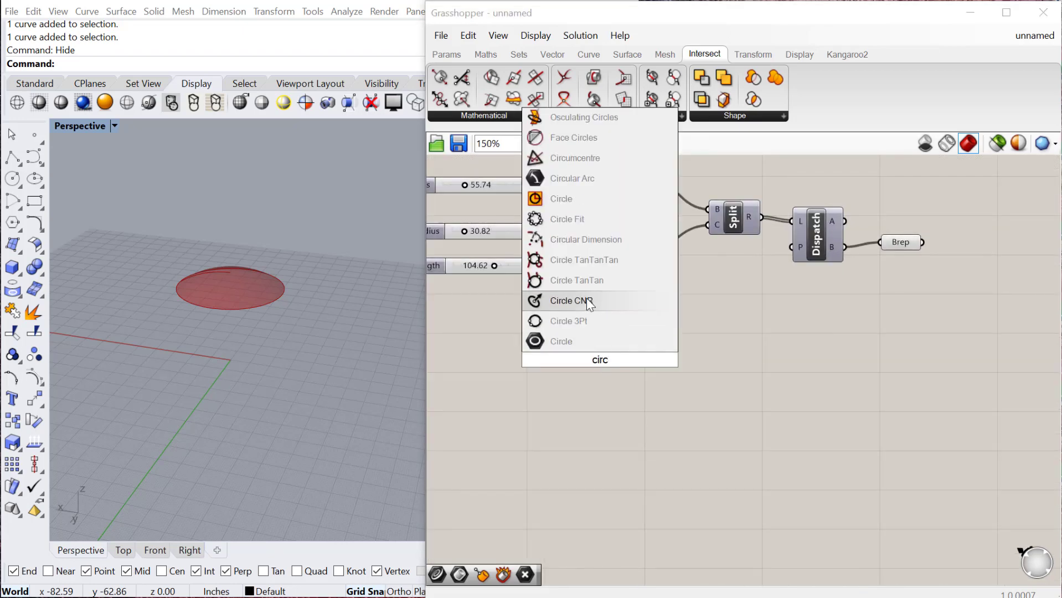
pyautogui.click(586, 297)
pyautogui.moveTo(603, 362); pyautogui.dragTo(622, 378)
# - Delete the cylinder, its sliders, and the Split, Dispatch and Brep components, restoring the sphere's preview
pyautogui.moveTo(618, 254); pyautogui.dragTo(513, 222)
pyautogui.press('Delete')
pyautogui.press('Delete')
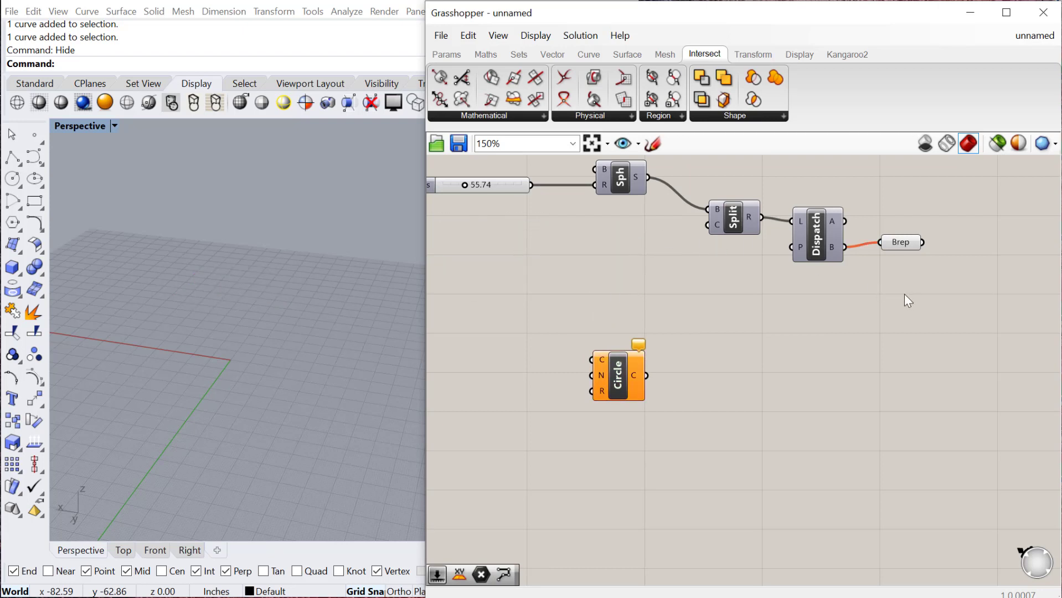
pyautogui.moveTo(908, 301); pyautogui.dragTo(620, 215)
pyautogui.press('Delete')
pyautogui.rightClick(715, 209)
pyautogui.click(738, 216)
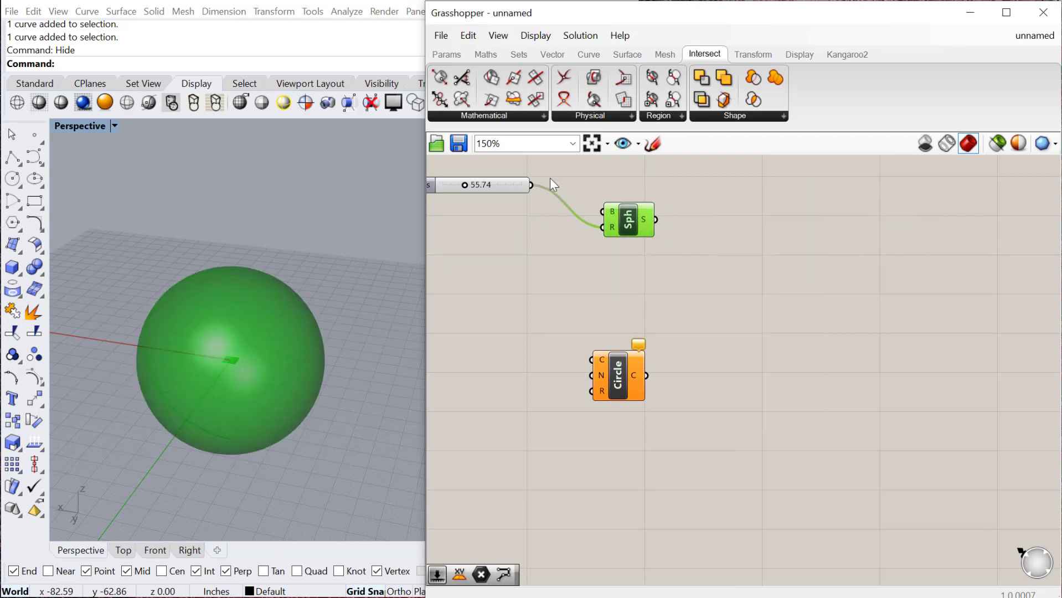
pyautogui.moveTo(499, 185); pyautogui.dragTo(516, 237)
pyautogui.moveTo(619, 382); pyautogui.dragTo(637, 309)
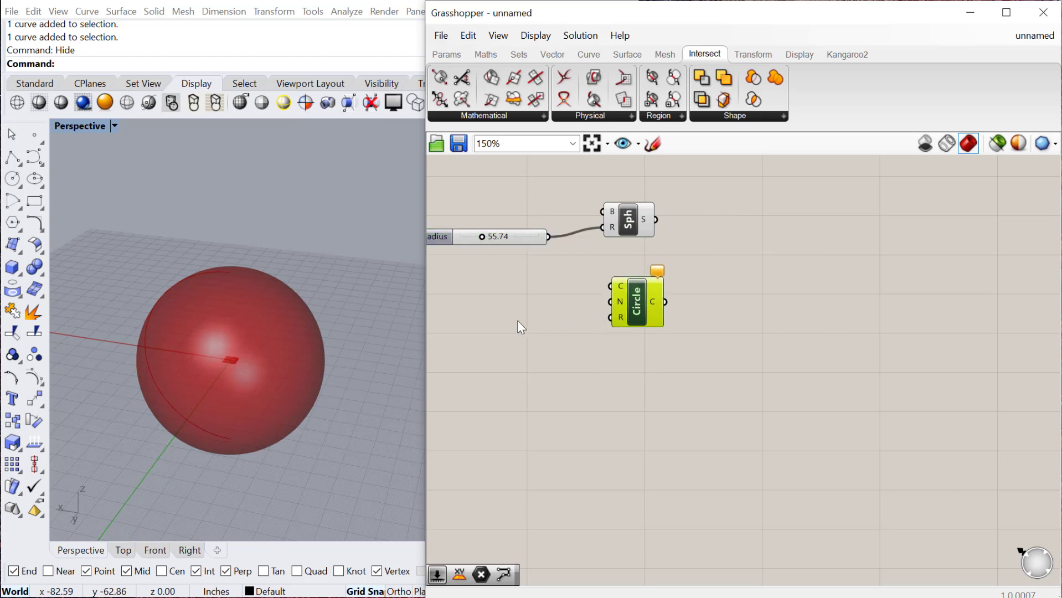
# - Feed an XY Plane component into the circle's plane input
pyautogui.doubleClick(510, 320)
pyautogui.write('XY')
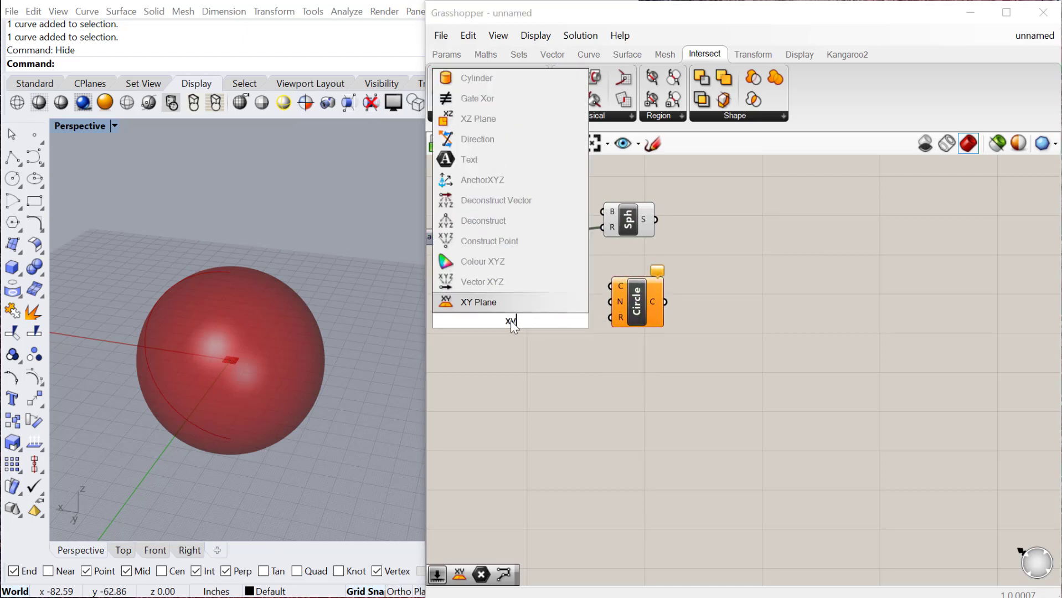
pyautogui.press('Return')
pyautogui.moveTo(537, 321); pyautogui.dragTo(597, 281)
# - Duplicate the sphere's radius slider and set the circle radius to 78.29
pyautogui.click(524, 236)
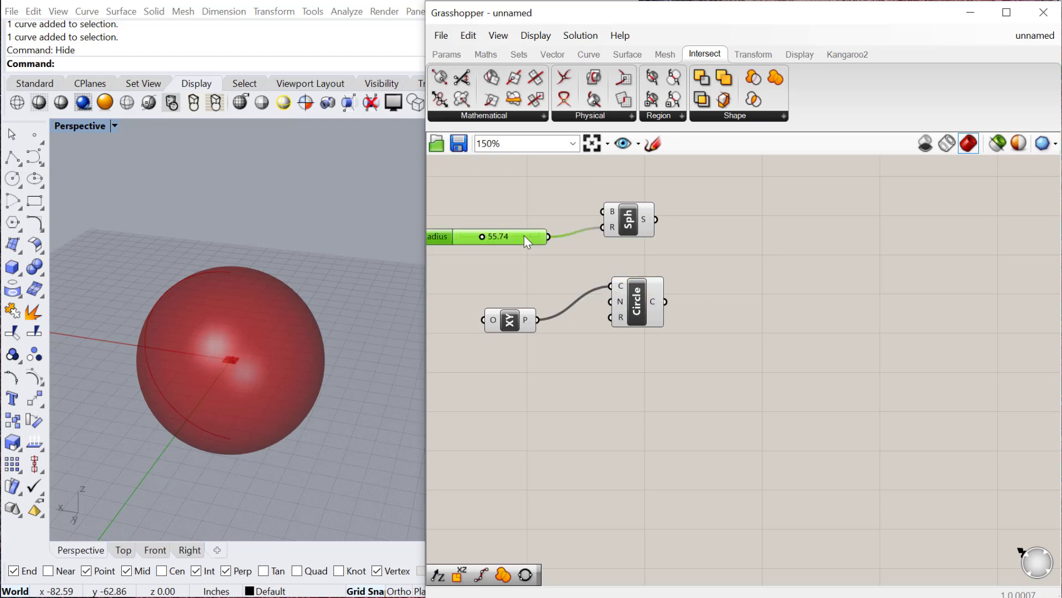
pyautogui.hotkey('ctrl', 'c')
pyautogui.hotkey('ctrl', 'v')
pyautogui.moveTo(524, 240); pyautogui.dragTo(531, 321)
pyautogui.moveTo(527, 285); pyautogui.dragTo(610, 317)
pyautogui.moveTo(492, 348); pyautogui.dragTo(500, 355)
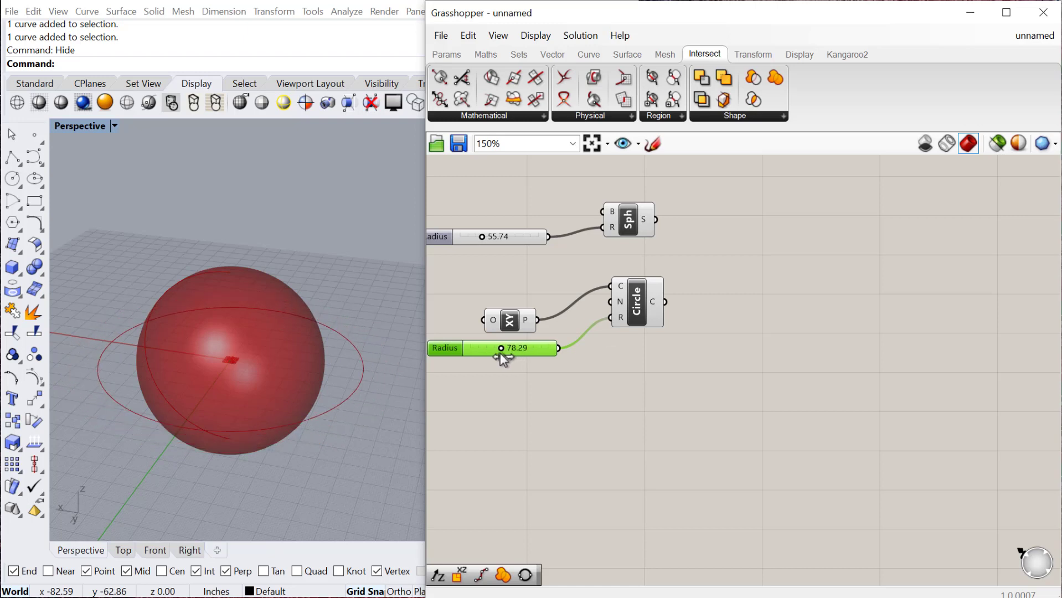
# - Add an Extrude component with the circle as its base
pyautogui.doubleClick(741, 325)
pyautogui.write('extr')
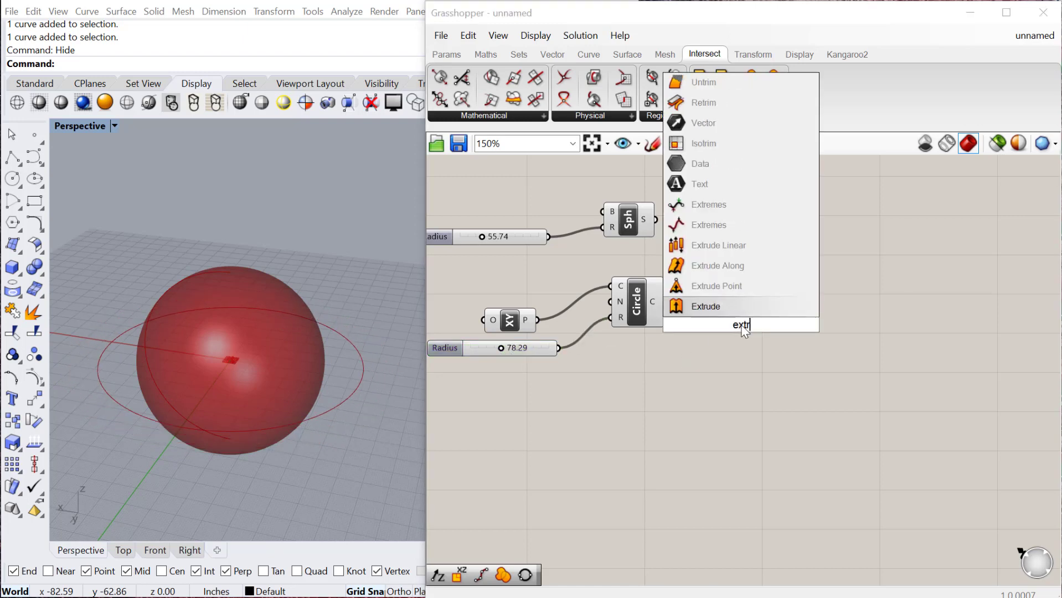
pyautogui.press('Return')
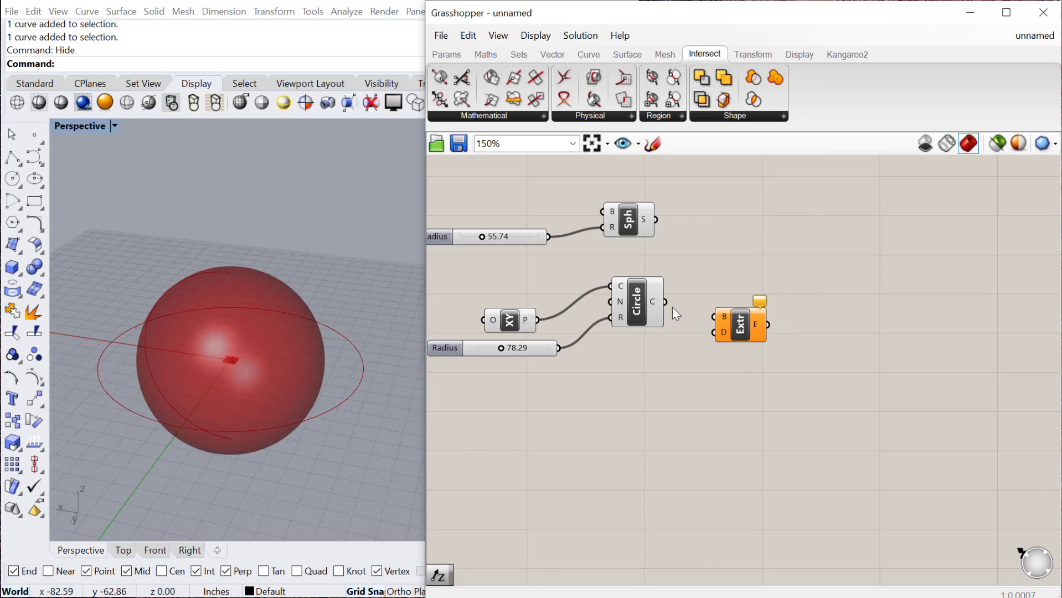
pyautogui.moveTo(665, 301); pyautogui.dragTo(750, 351)
# - Extrude along Unit Z, driving its factor with a copied 78.29 slider
pyautogui.doubleClick(669, 387)
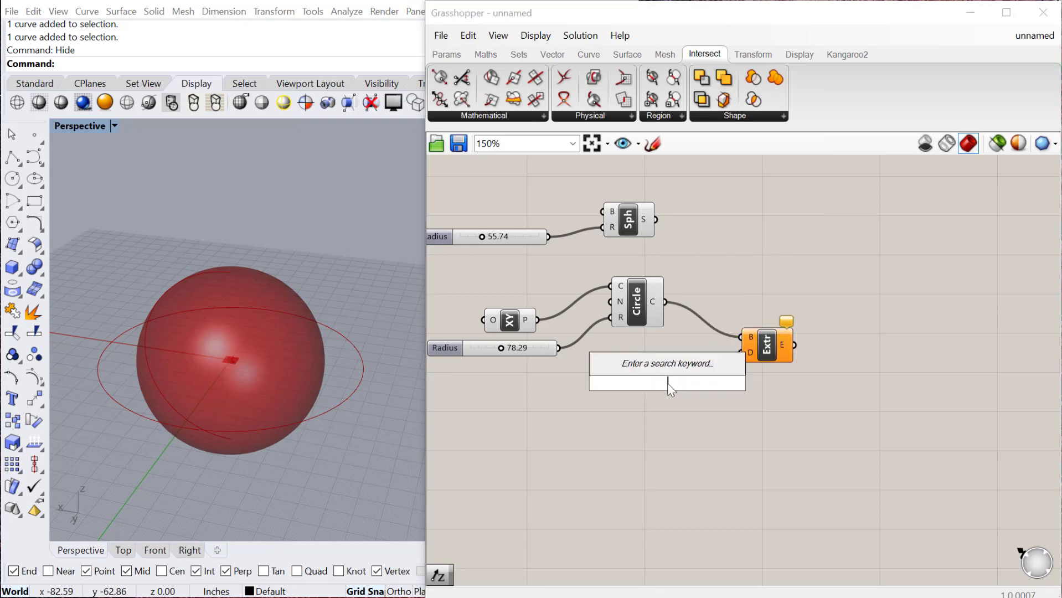
pyautogui.write('unit')
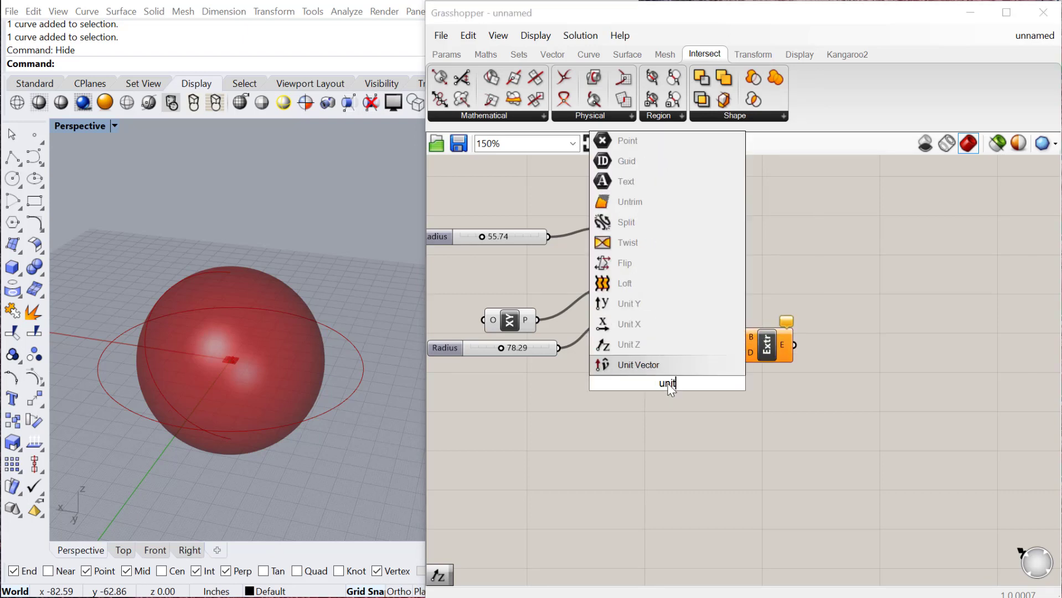
pyautogui.click(651, 343)
pyautogui.moveTo(693, 383); pyautogui.dragTo(740, 353)
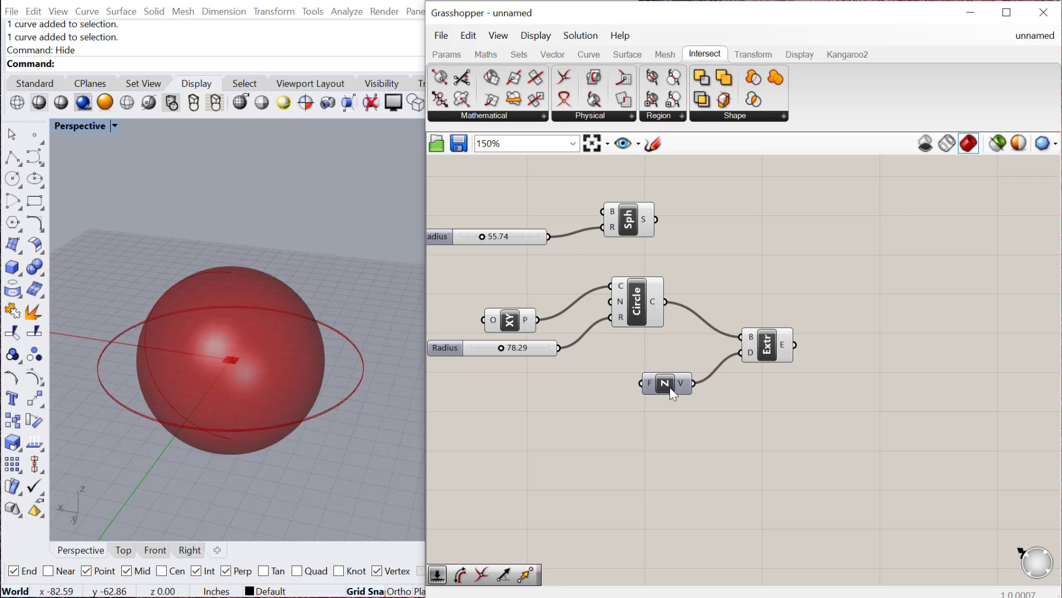
pyautogui.moveTo(670, 386); pyautogui.dragTo(681, 389)
pyautogui.click(524, 351)
pyautogui.hotkey('ctrl', 'c')
pyautogui.hotkey('ctrl', 'v')
pyautogui.moveTo(525, 352); pyautogui.dragTo(653, 386)
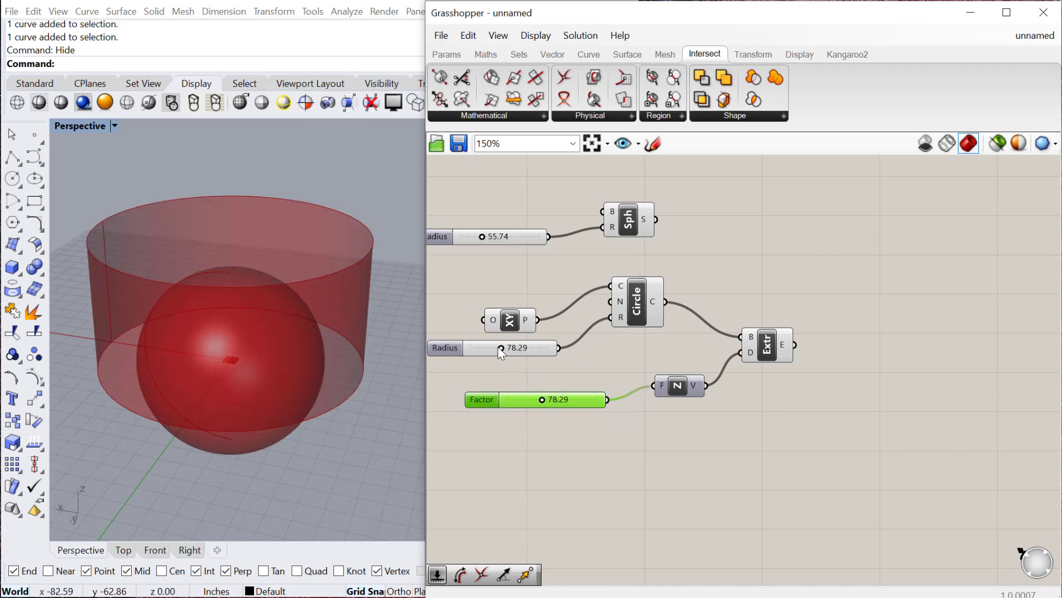
# - Narrow the circle radius to 30.53
pyautogui.moveTo(499, 348); pyautogui.dragTo(482, 348)
pyautogui.moveTo(620, 415); pyautogui.dragTo(570, 412, button='right')
pyautogui.click(800, 392)
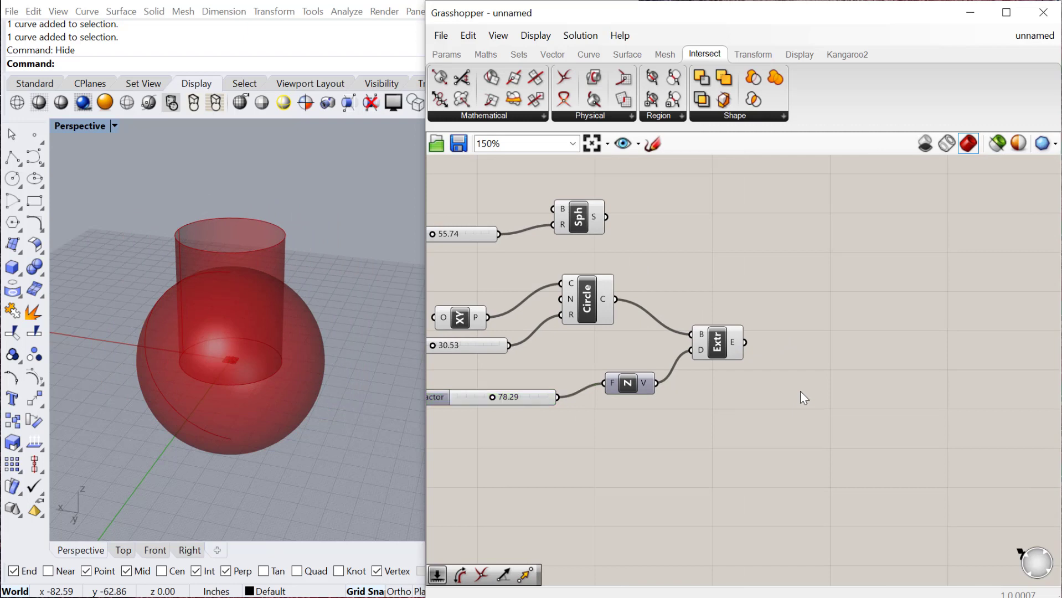
# - Cap the extruded tube into a closed solid with a Cap component
pyautogui.doubleClick(801, 391)
pyautogui.write('cap')
pyautogui.click(757, 358)
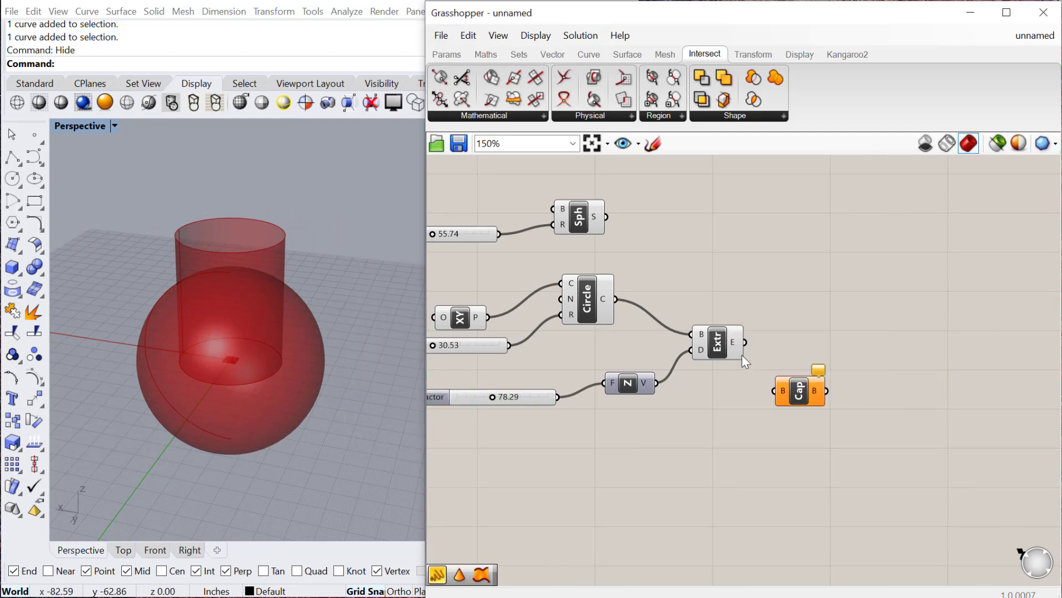
pyautogui.moveTo(744, 342); pyautogui.dragTo(799, 352)
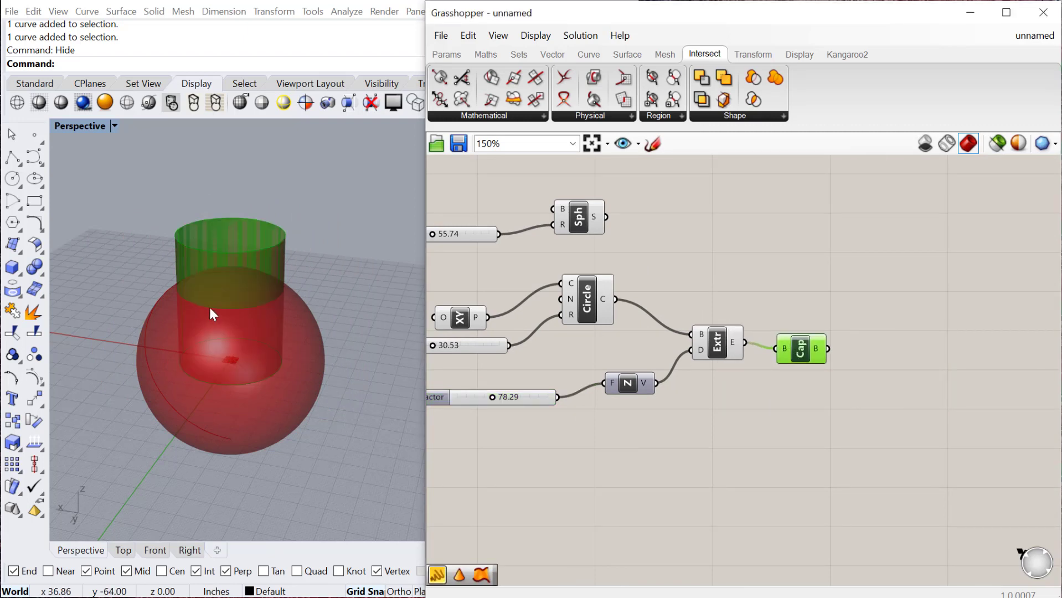
# - Add Trim Solid with the sphere as shape and the capped solid as trimmer
pyautogui.moveTo(631, 299); pyautogui.dragTo(616, 304, button='right')
pyautogui.doubleClick(808, 303)
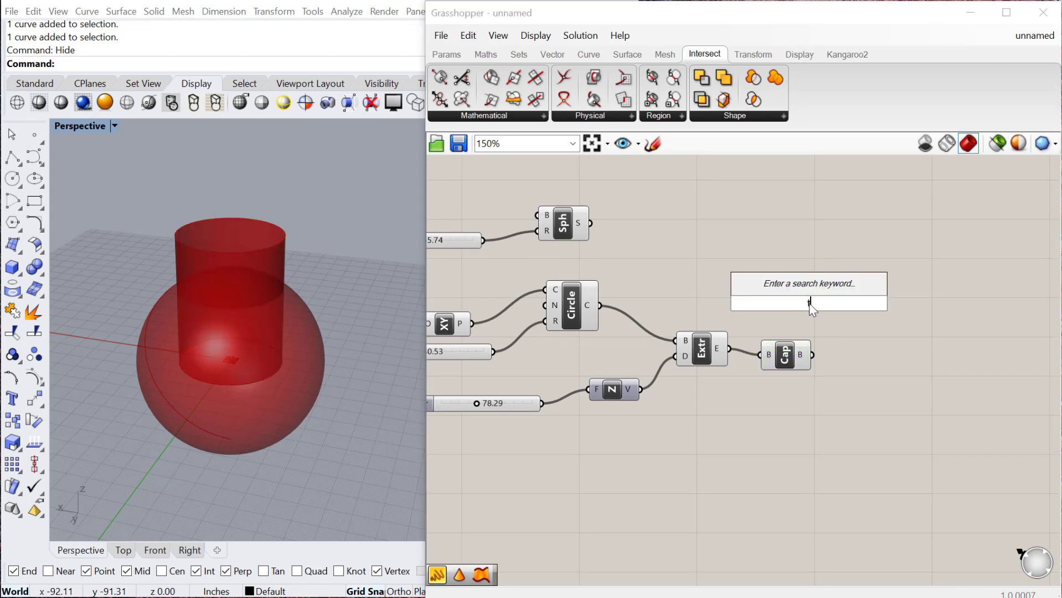
pyautogui.write('trim')
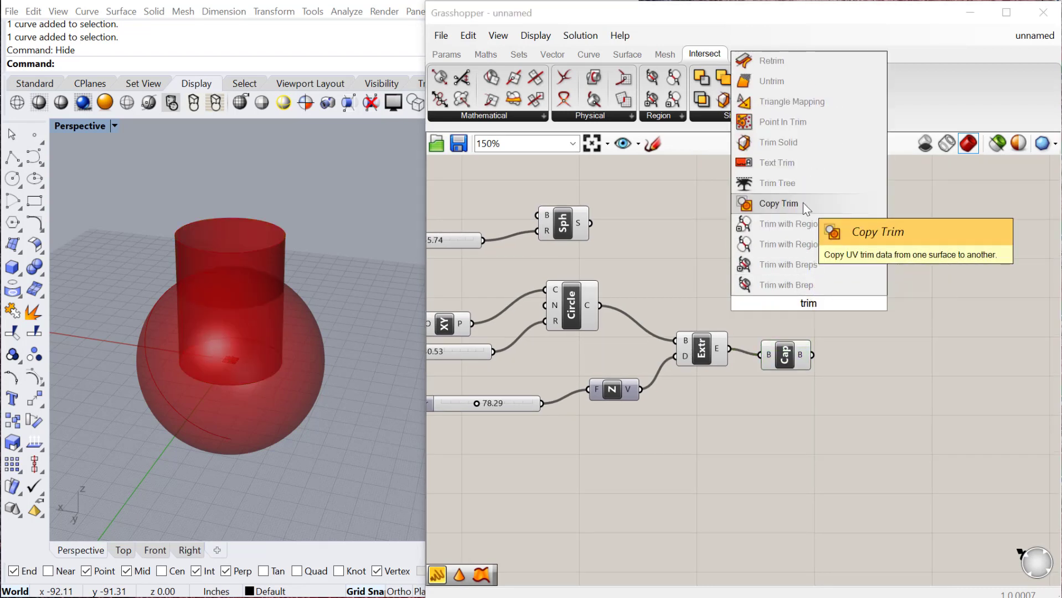
pyautogui.click(786, 144)
pyautogui.moveTo(812, 298); pyautogui.dragTo(886, 315)
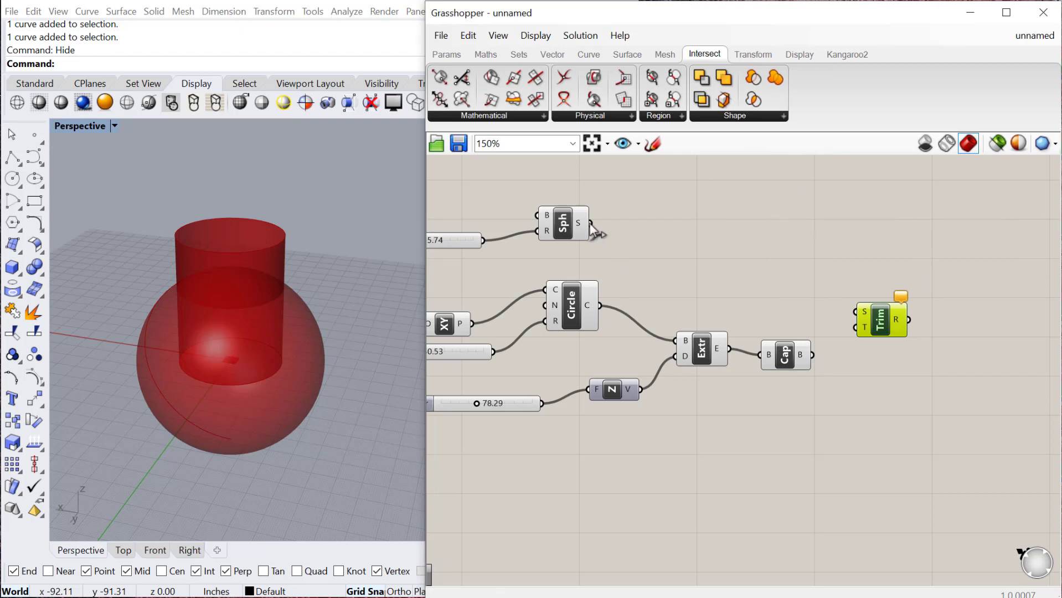
pyautogui.moveTo(590, 222); pyautogui.dragTo(856, 312)
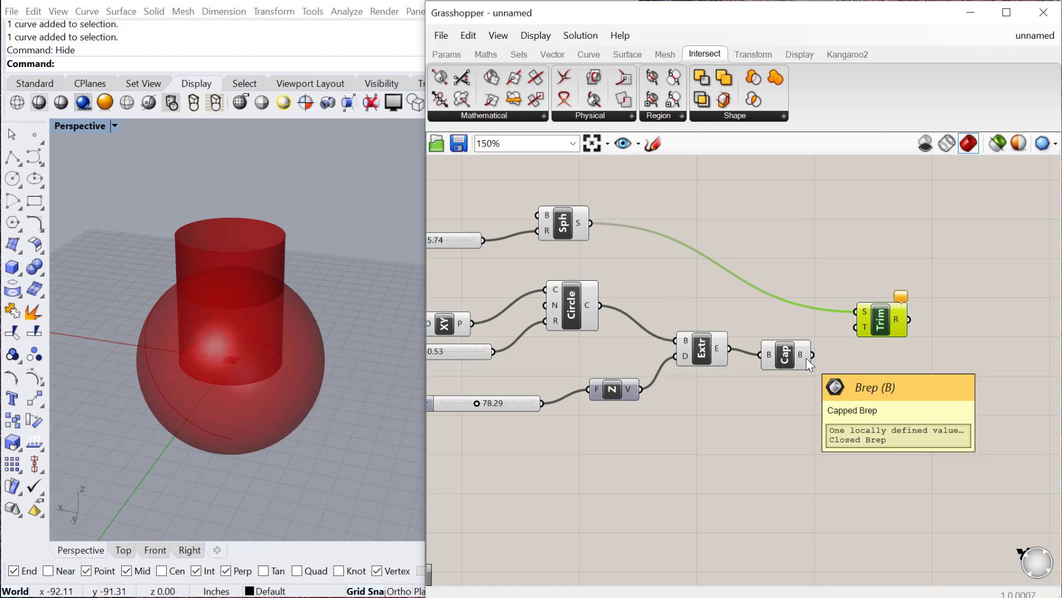
pyautogui.moveTo(806, 358); pyautogui.dragTo(856, 328)
pyautogui.scroll(-1, 882, 397)
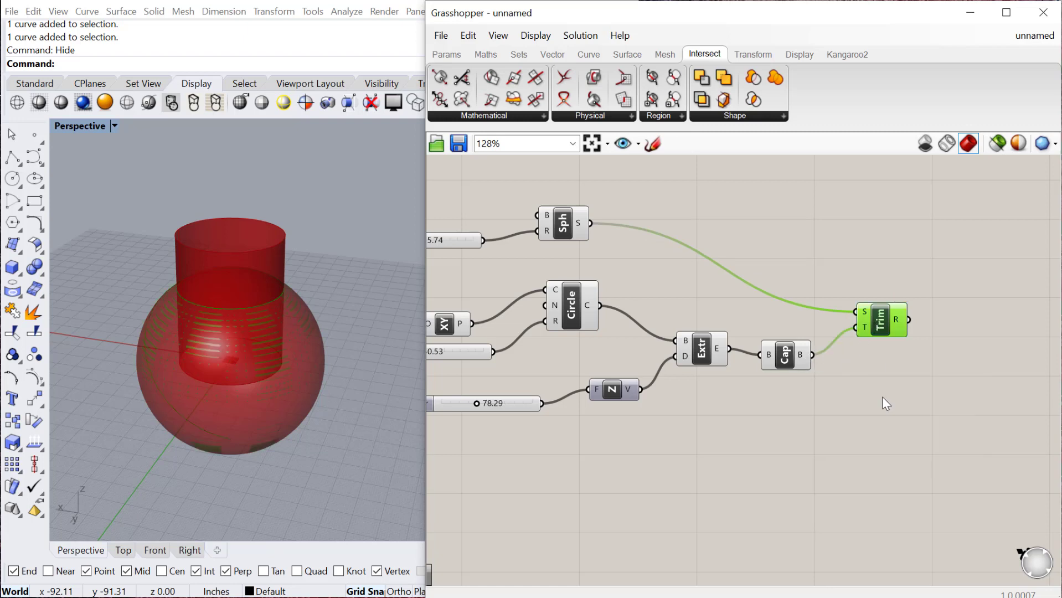
pyautogui.scroll(2, 807, 338)
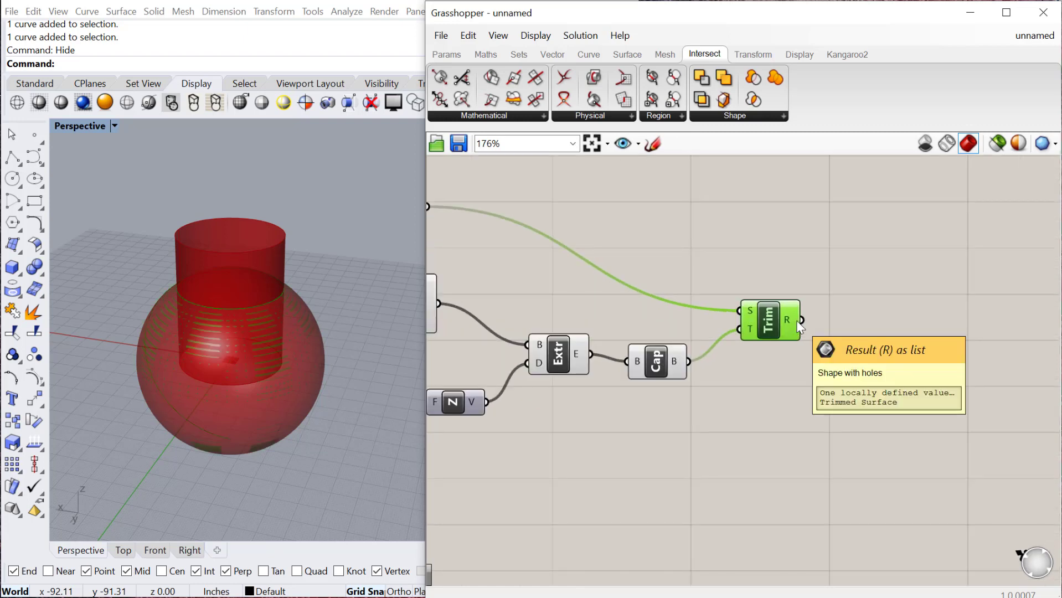
# - Turn preview off for all components except Trim Solid and view the sphere's top opening
pyautogui.scroll(-4, 799, 326)
pyautogui.moveTo(733, 415); pyautogui.dragTo(531, 229)
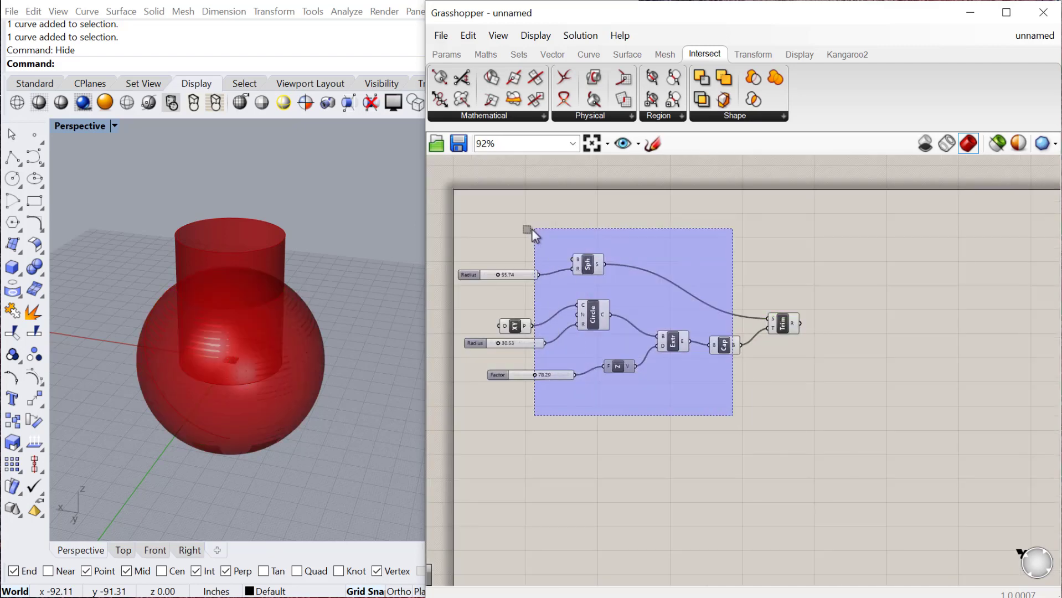
pyautogui.rightClick(692, 235)
pyautogui.click(711, 258)
pyautogui.click(711, 254)
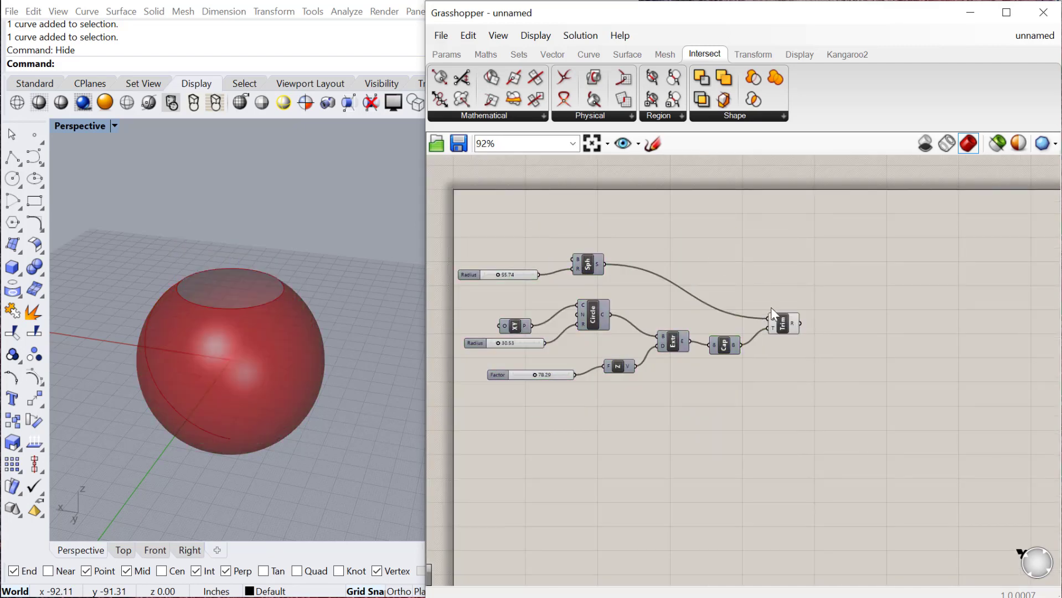
pyautogui.moveTo(787, 328); pyautogui.dragTo(807, 331)
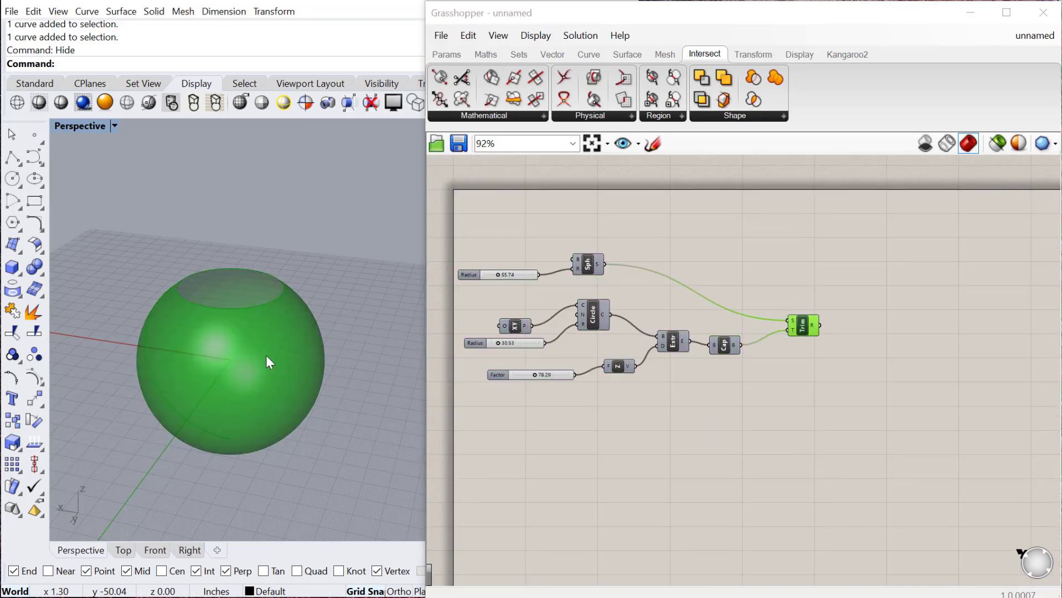
pyautogui.moveTo(265, 355); pyautogui.dragTo(218, 349, button='right')
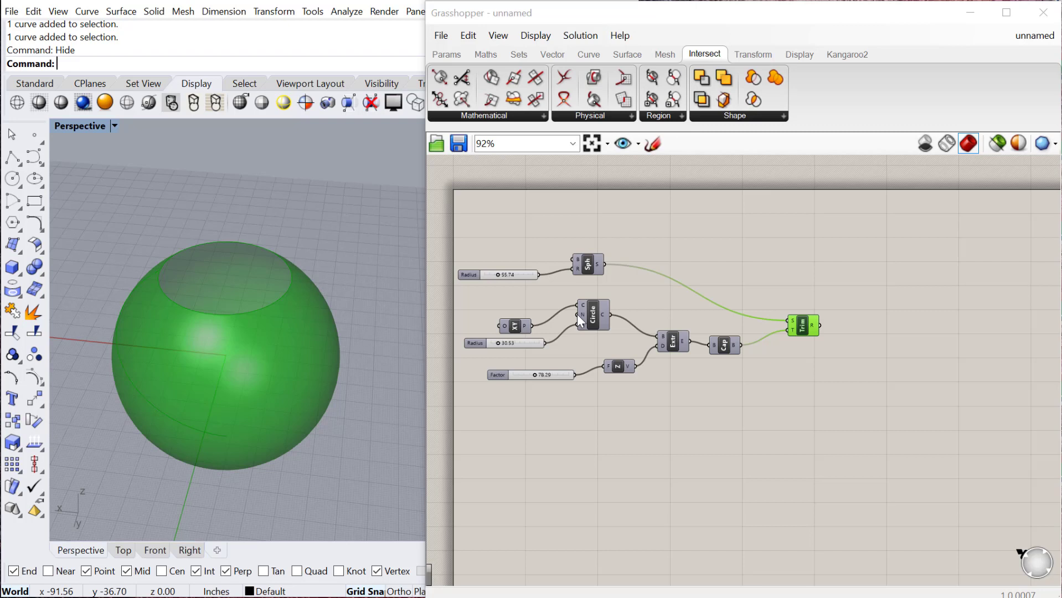
pyautogui.moveTo(801, 329); pyautogui.dragTo(801, 317)
pyautogui.click(856, 470)
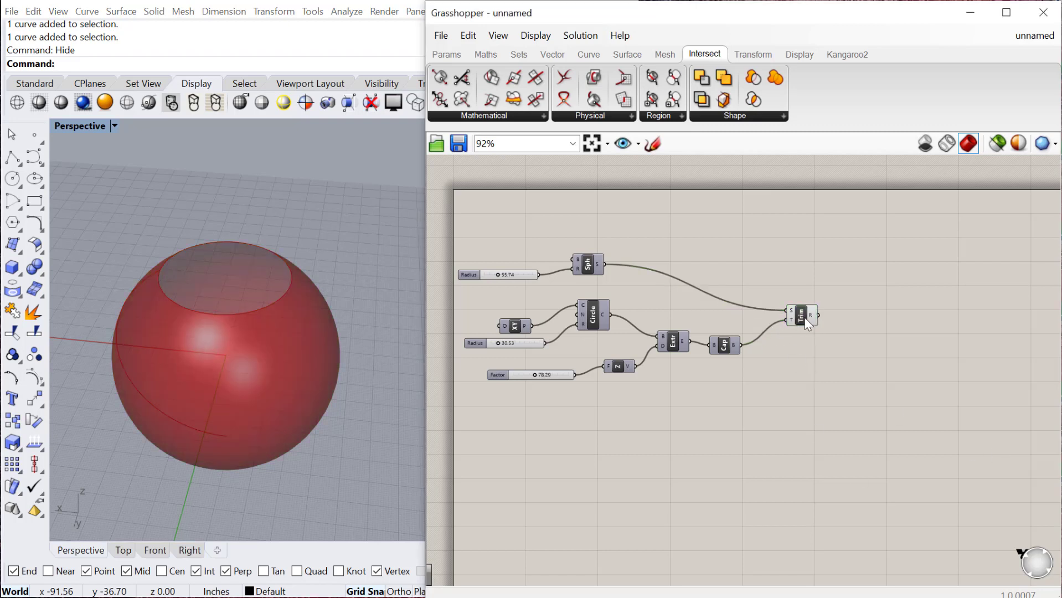